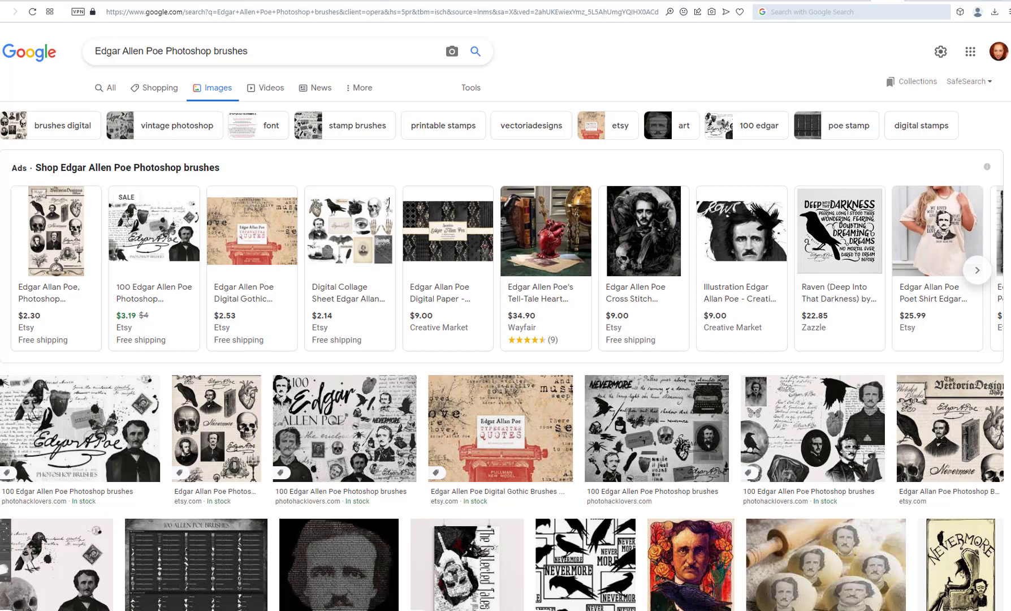
key("ctrl+Tab")
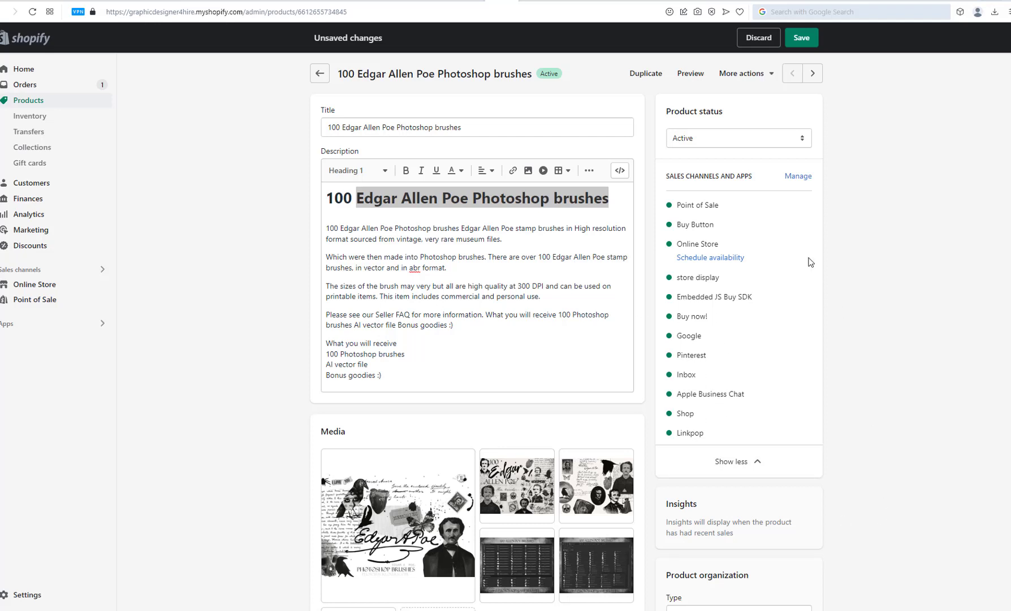
left_click(888, 1)
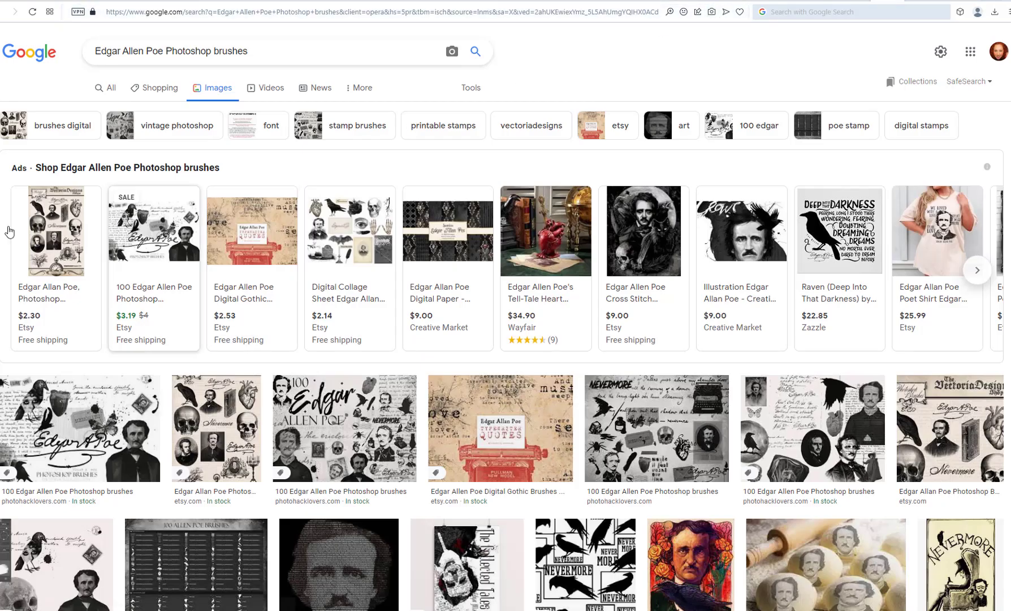
Step: Select the whole Google search query and scroll the Shopify App Store's 'google merchant' results
triple_click(244, 50)
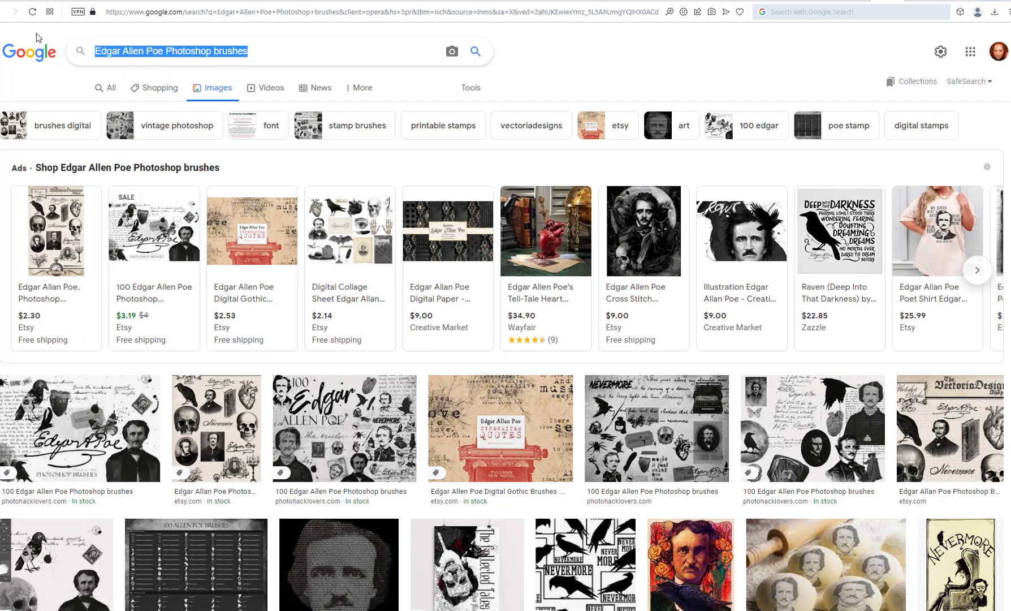
scroll(105, 345, "down", 2)
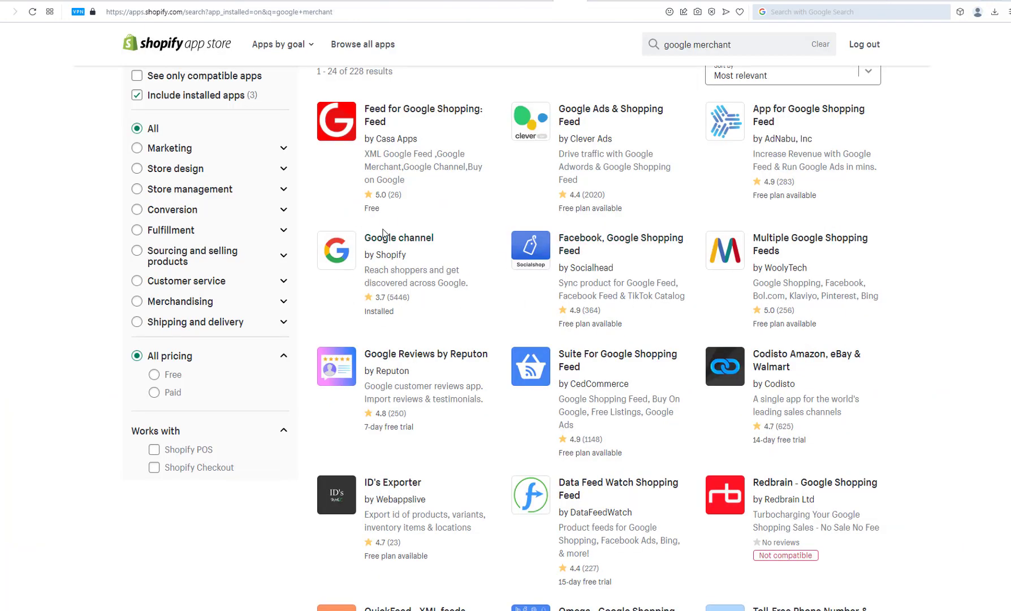
Step: Open the installed Google channel app's App Store page and scroll through its details
left_click(565, 313)
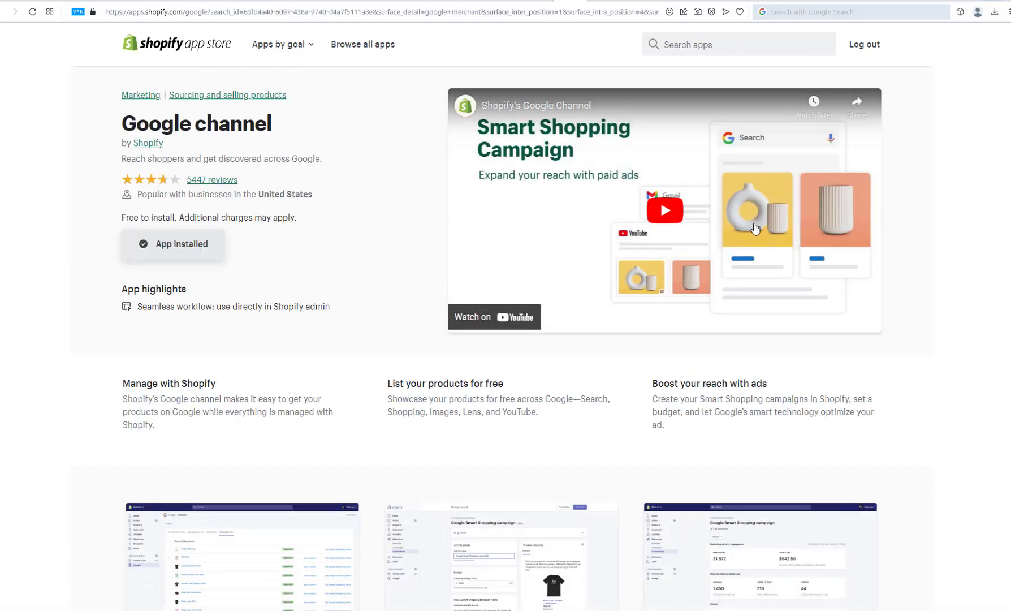
scroll(300, 159, "down", 3)
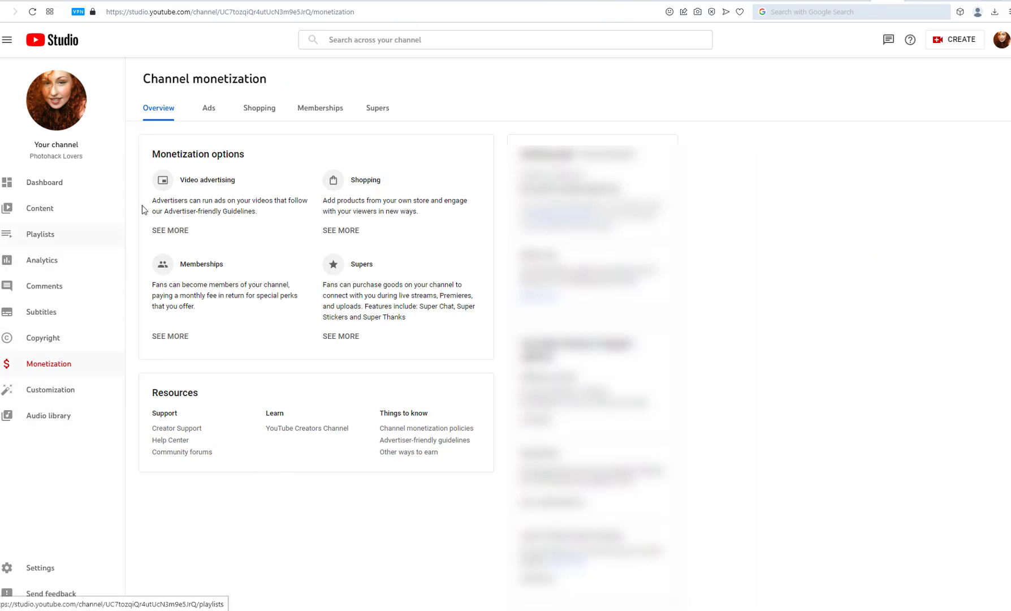
Step: View the Shopping monetization settings in YouTube Studio's Channel monetization
left_click(258, 108)
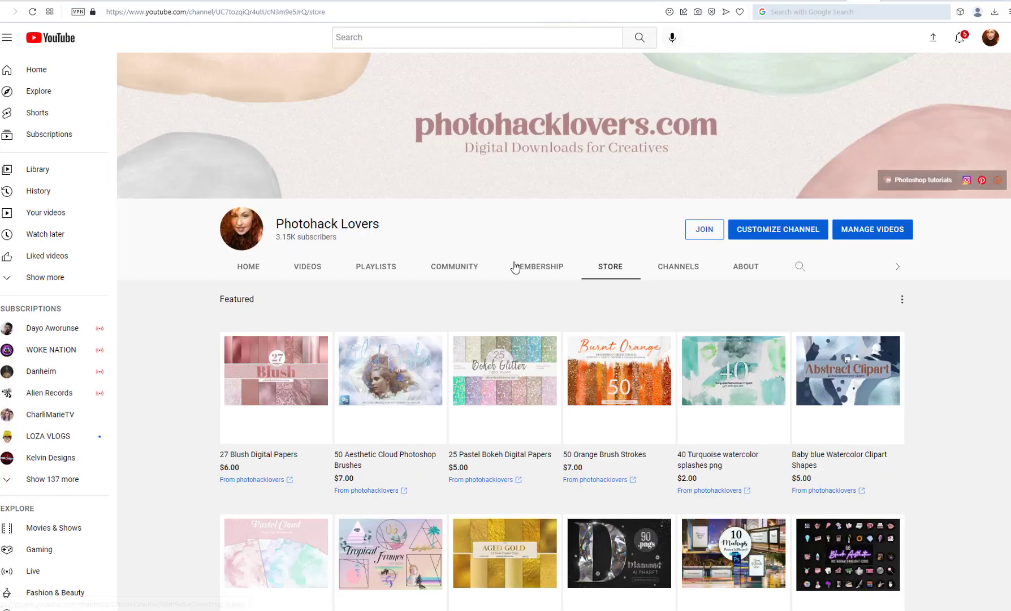
Step: Open the channel's Day to Night tutorial video
scroll(449, 261, "down", 2)
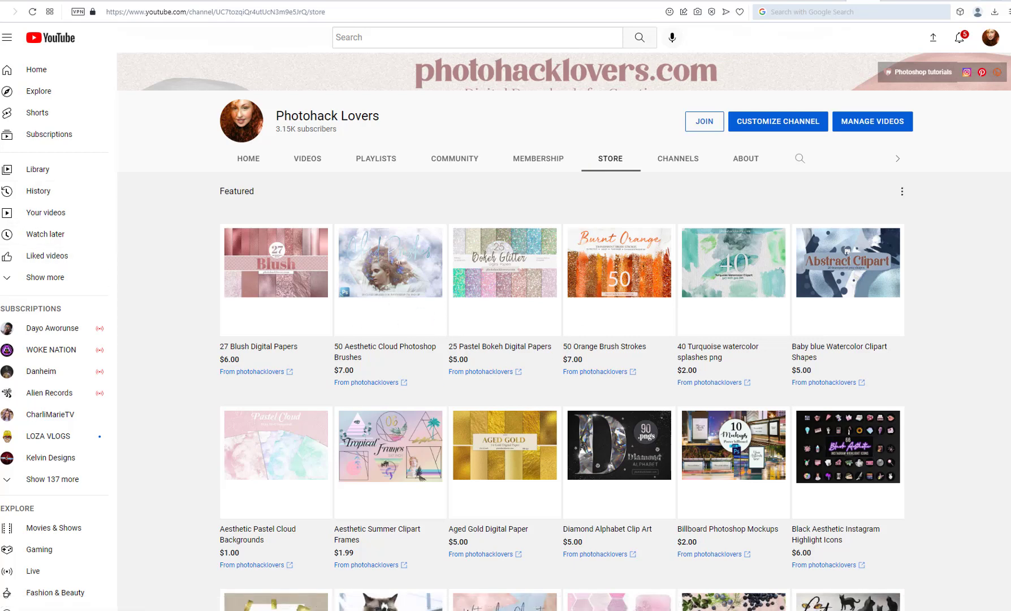
key("alt+Left")
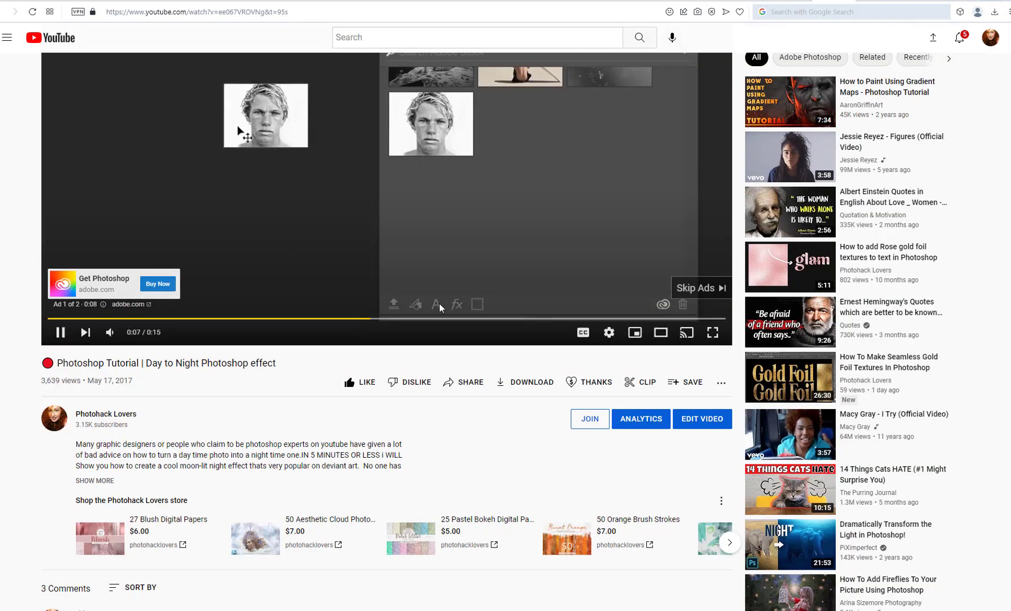
scroll(385, 268, "down", 3)
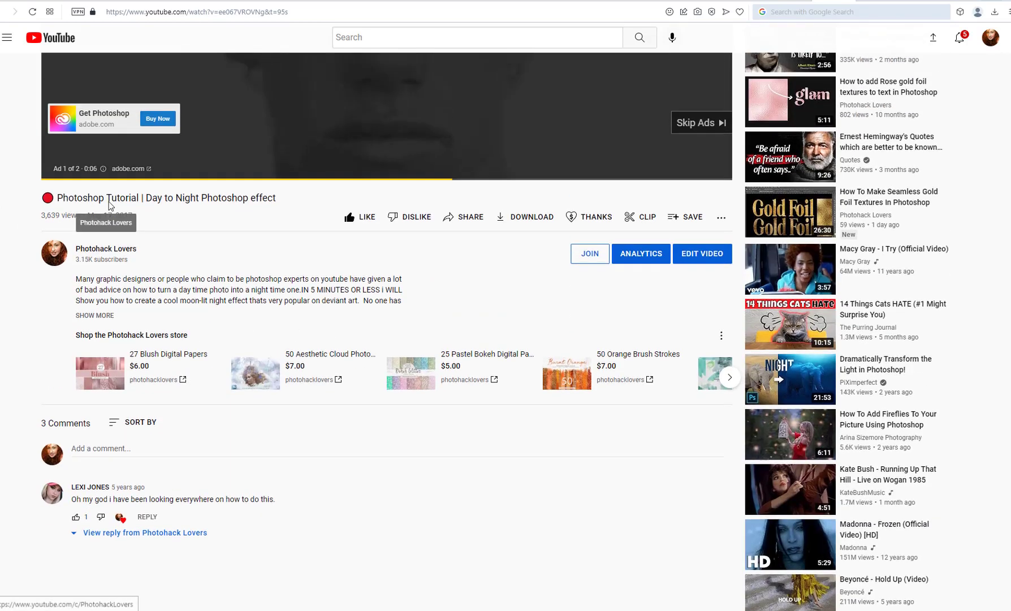
scroll(107, 203, "up", 2)
Step: Pause the playing ad and scroll down to the video's Shop the store shelf
left_click(60, 225)
scroll(194, 253, "up", 4)
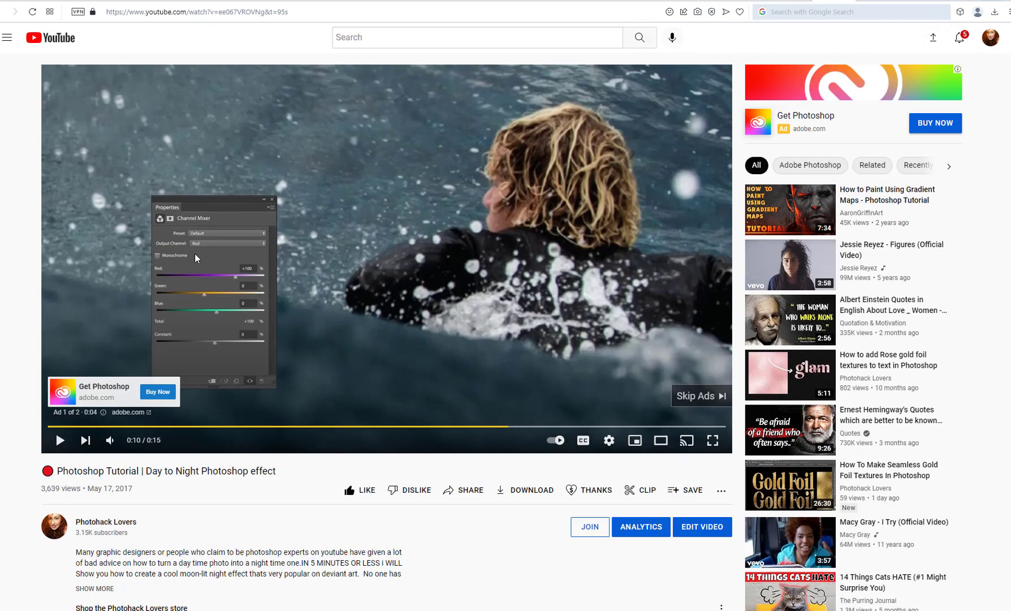
scroll(137, 321, "down", 5)
scroll(130, 255, "down", 4)
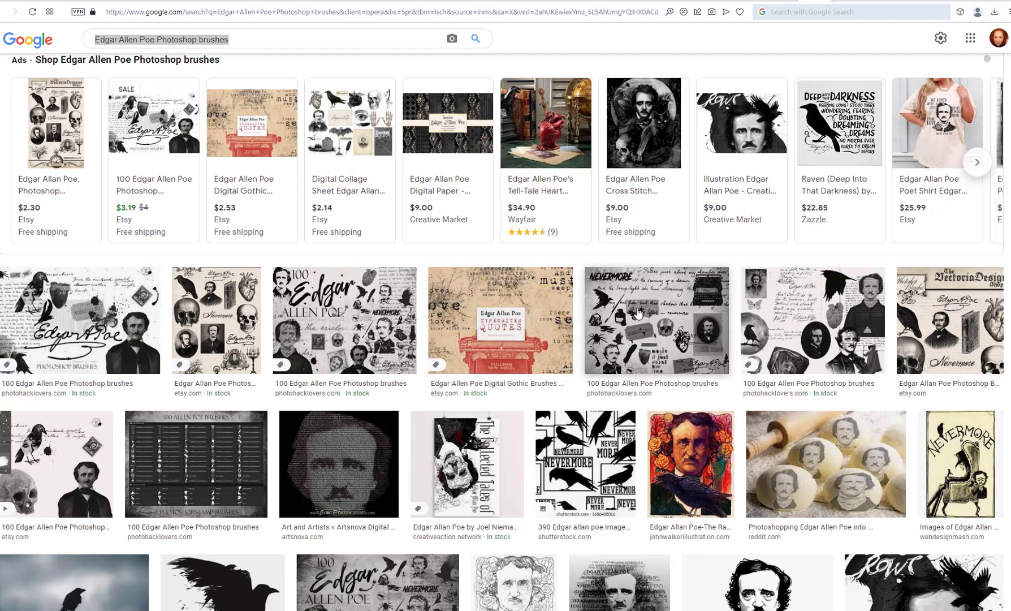
Step: Switch the Edgar Allen Poe Photoshop brushes search to Videos, then back to All results
scroll(85, 283, "up", 2)
scroll(91, 213, "up", 1)
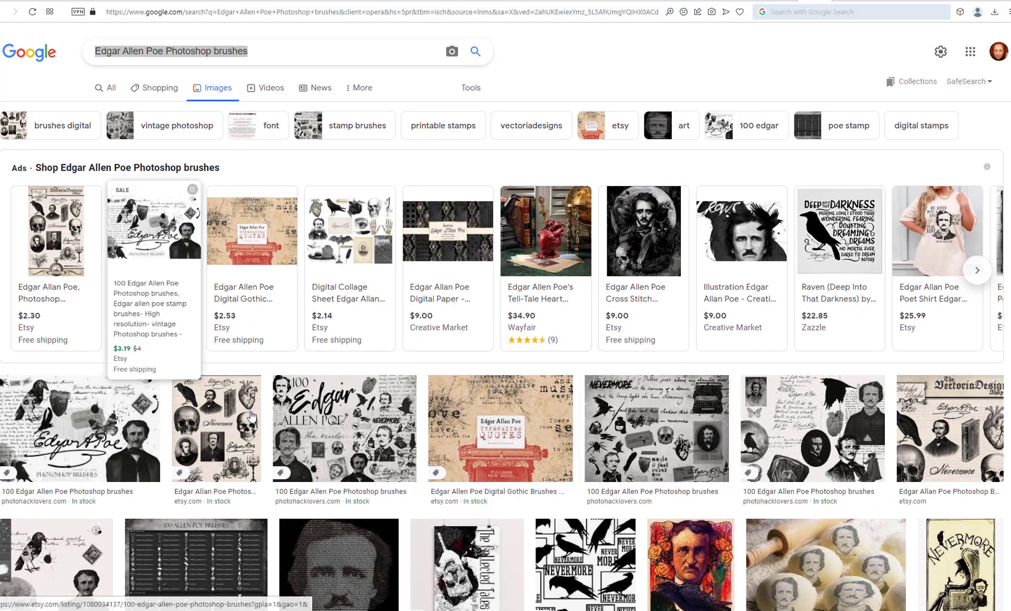
left_click(263, 89)
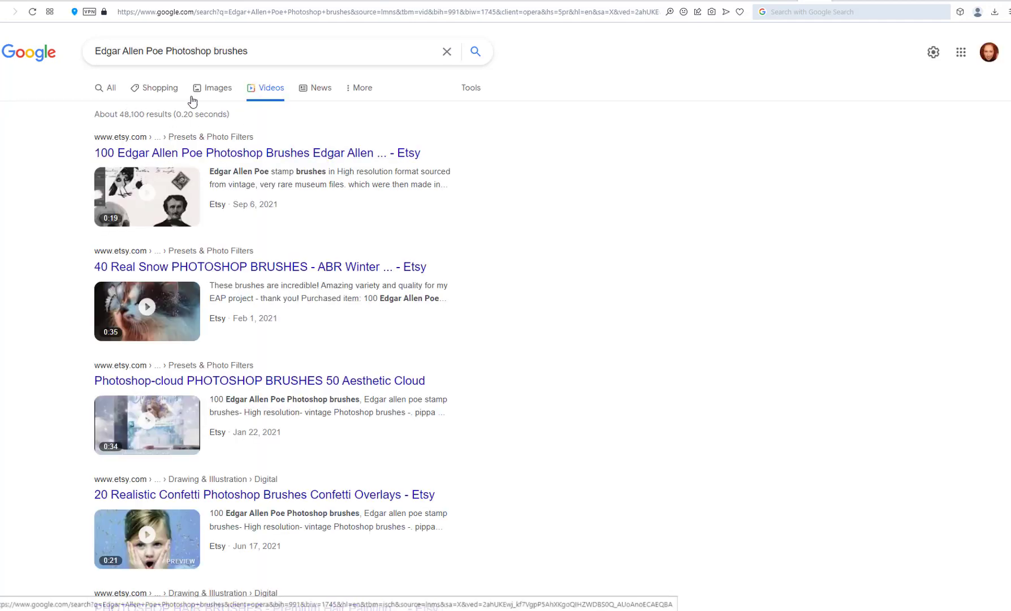
left_click(107, 89)
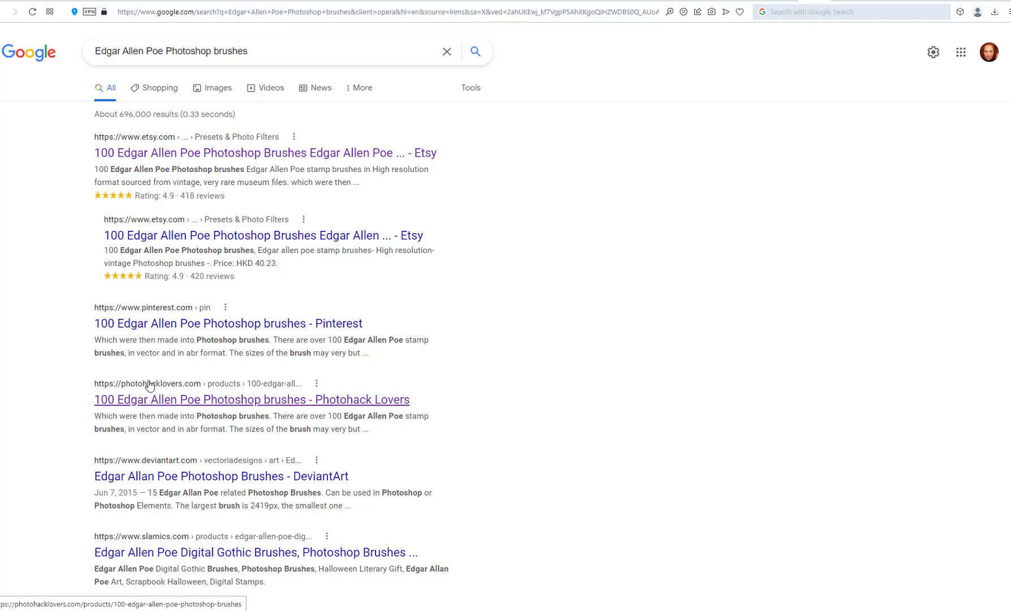
Step: Scroll the web results and highlight the listings from Pinterest down to slamics
scroll(35, 310, "down", 2)
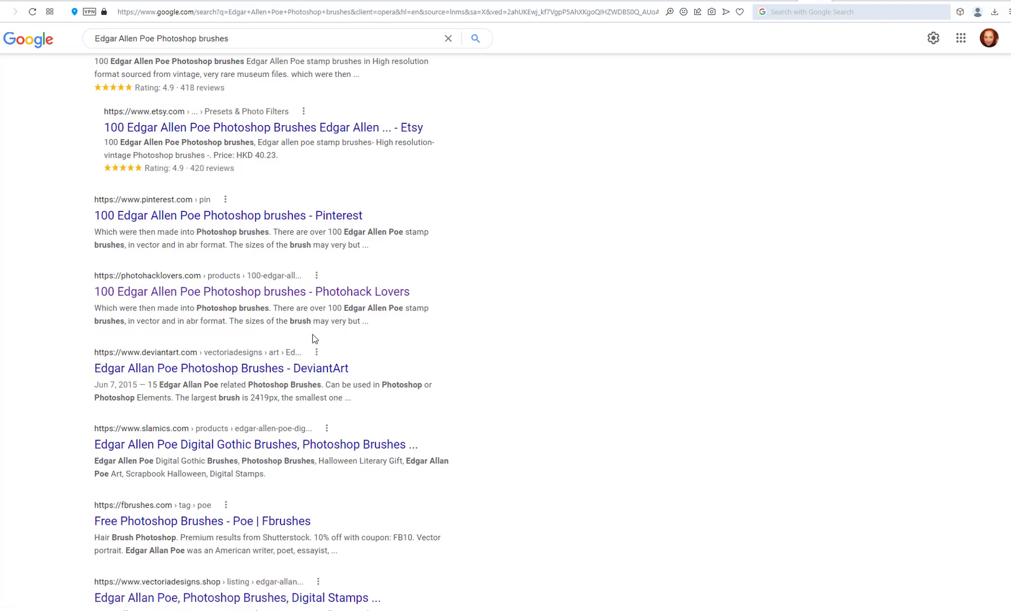
scroll(316, 339, "up", 2)
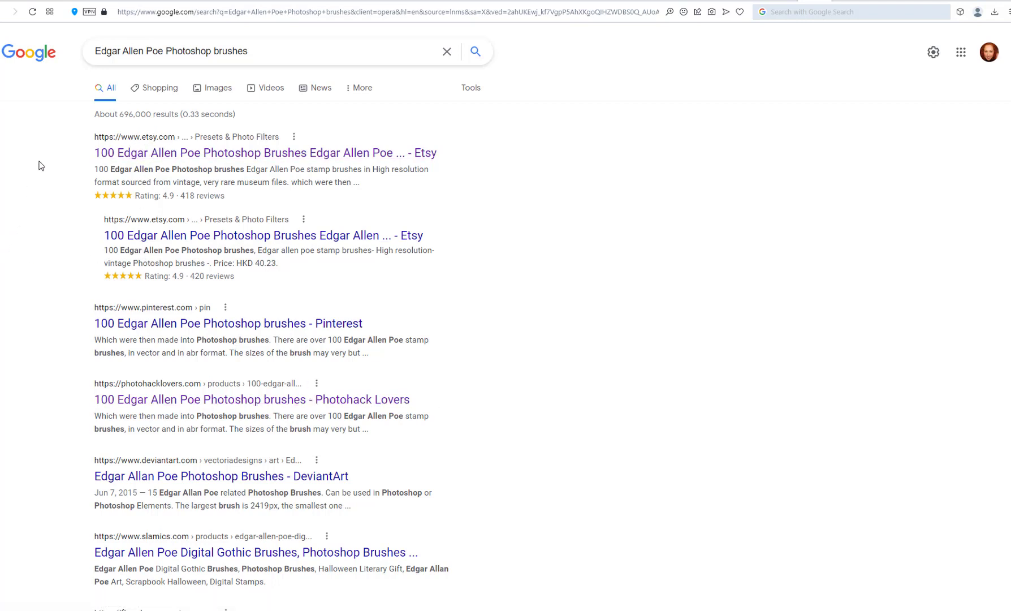
left_click_drag(118, 300, 629, 602)
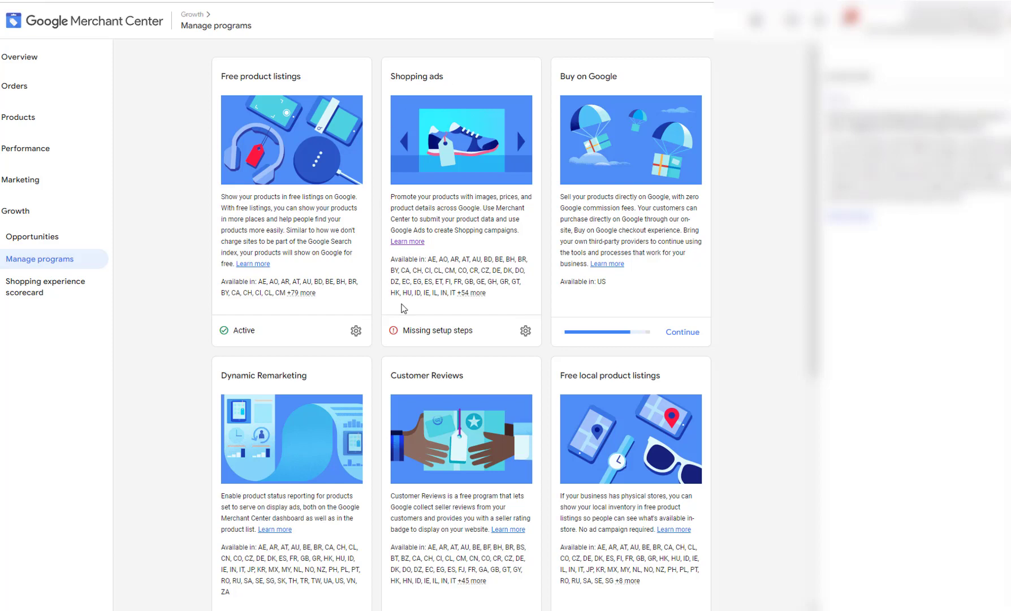
Step: Check the Shopping ads card's '+54 more' items and scroll through the Manage programs page
mouse_move(475, 296)
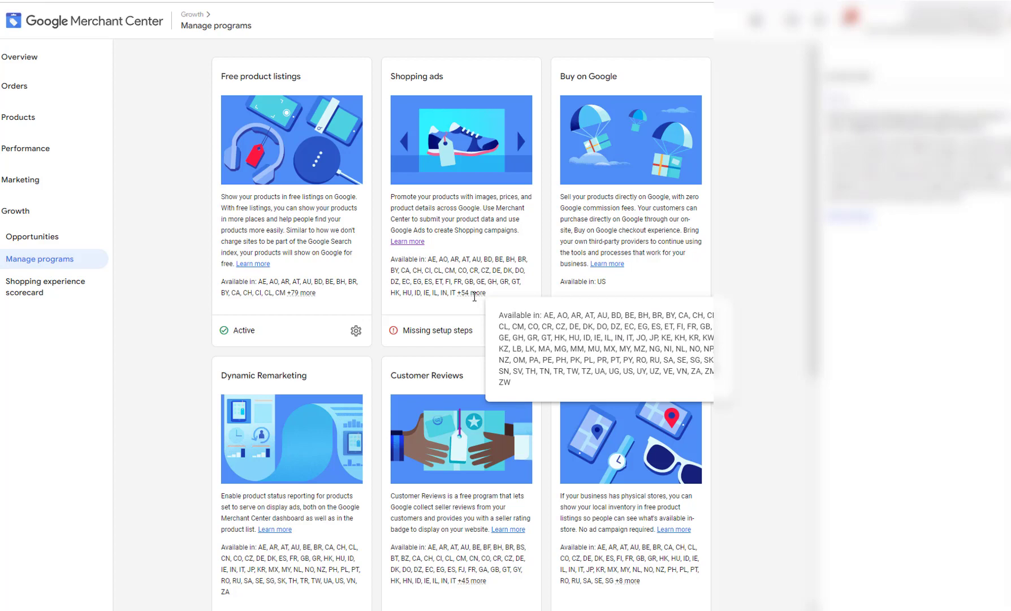
scroll(650, 244, "down", 2)
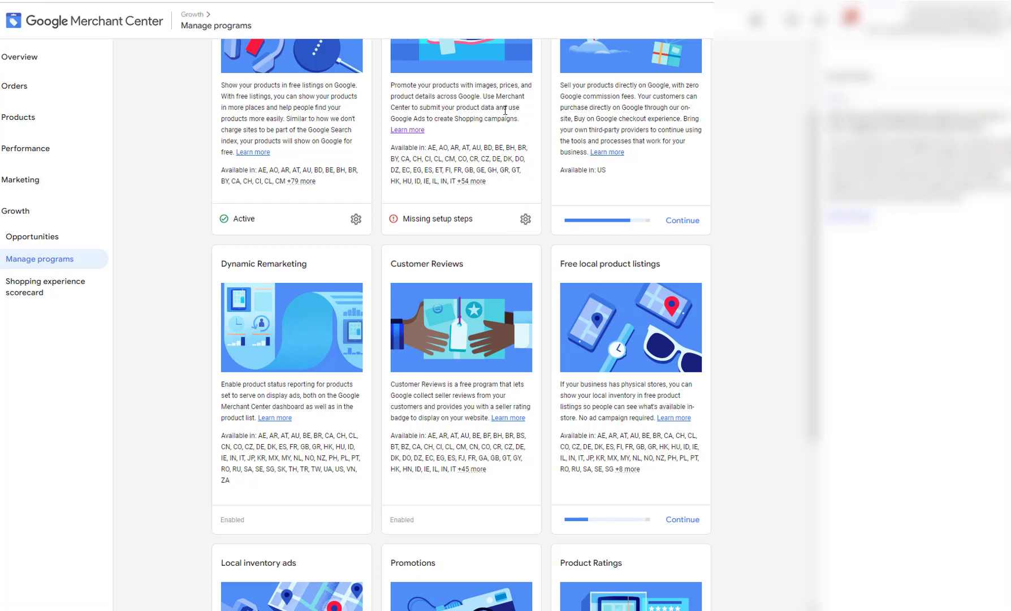
scroll(489, 97, "up", 2)
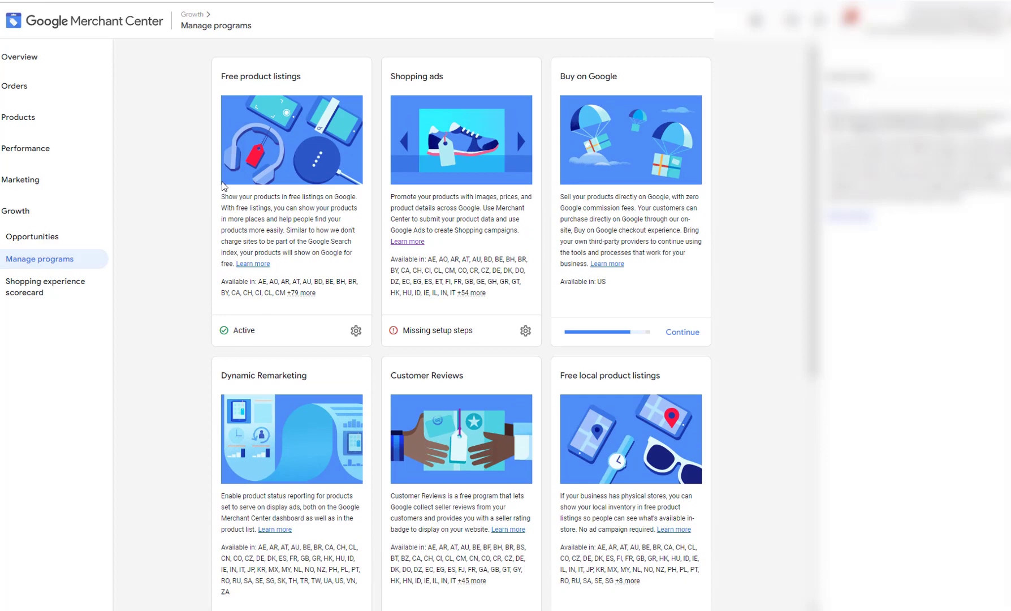
scroll(222, 191, "down", 3)
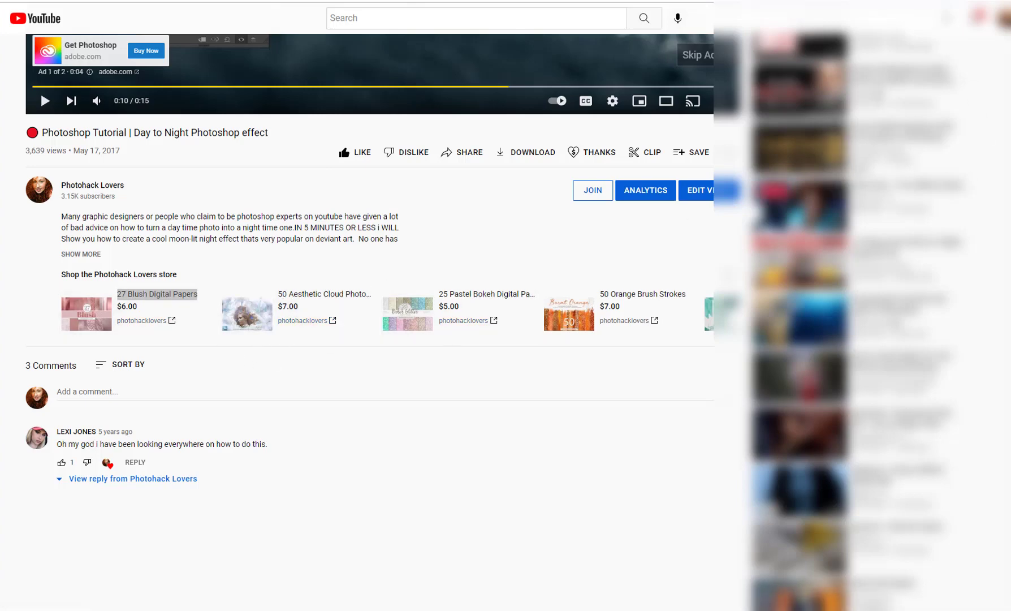
Step: Paste '50 Aesthetic Cloud Photoshop Brushes' into a new browser tab's search box
key("ctrl+t")
right_click(393, 40)
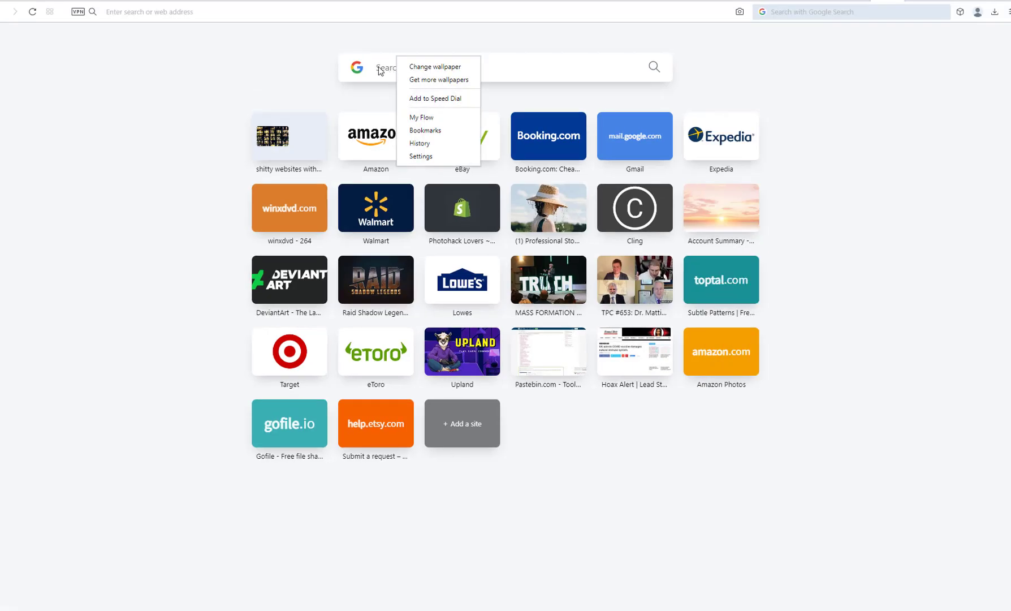
right_click(395, 47)
left_click(408, 137)
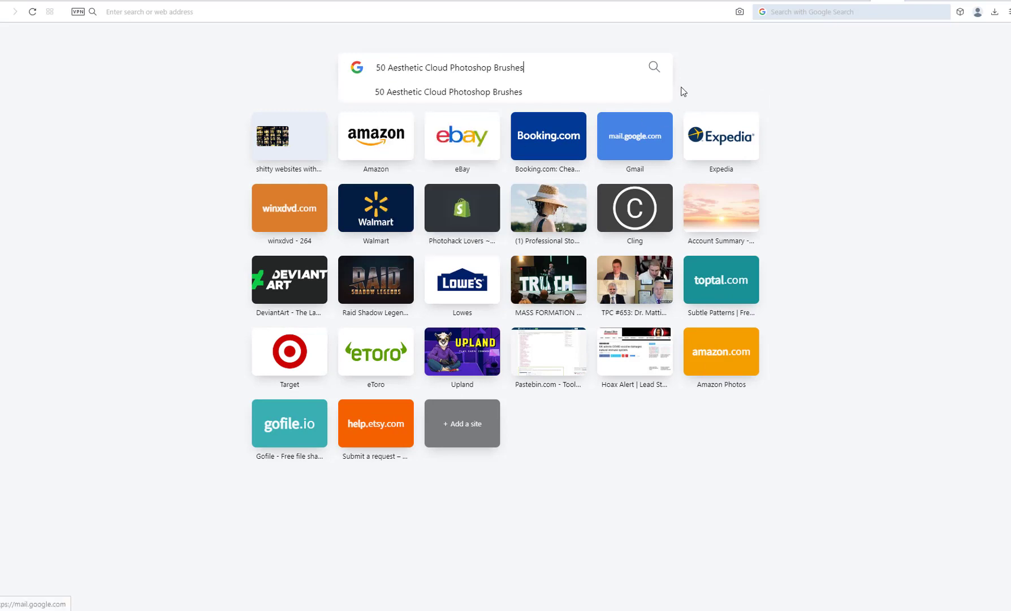
Step: Search '50 Aesthetic Cloud Photoshop Brushes', review the Etsy, Pinterest and Photohack Lovers results, then view Shopping
left_click(654, 70)
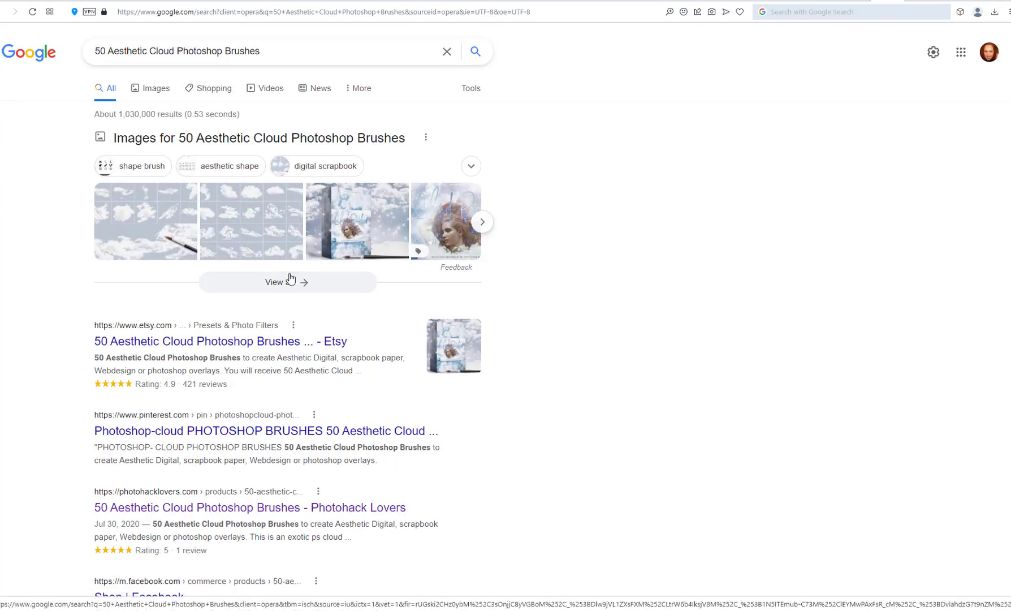
scroll(273, 255, "down", 2)
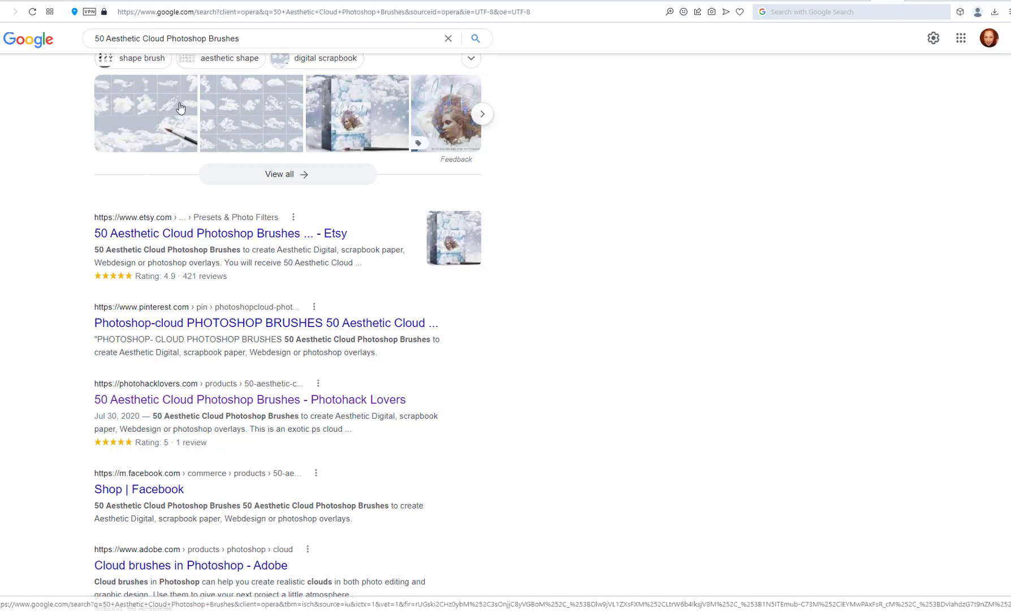
scroll(295, 232, "up", 2)
scroll(143, 151, "down", 3)
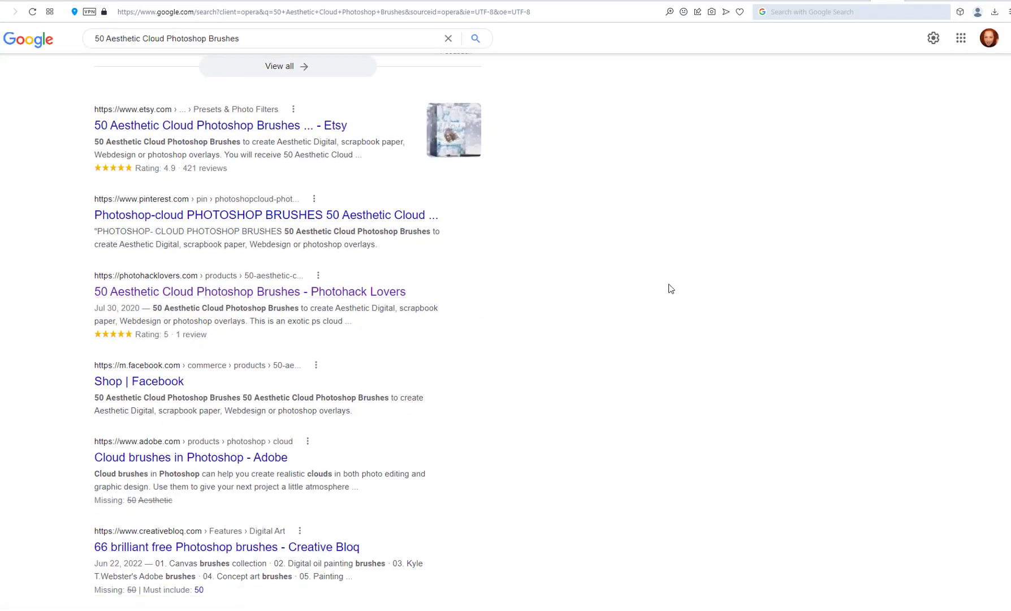
scroll(162, 297, "up", 4)
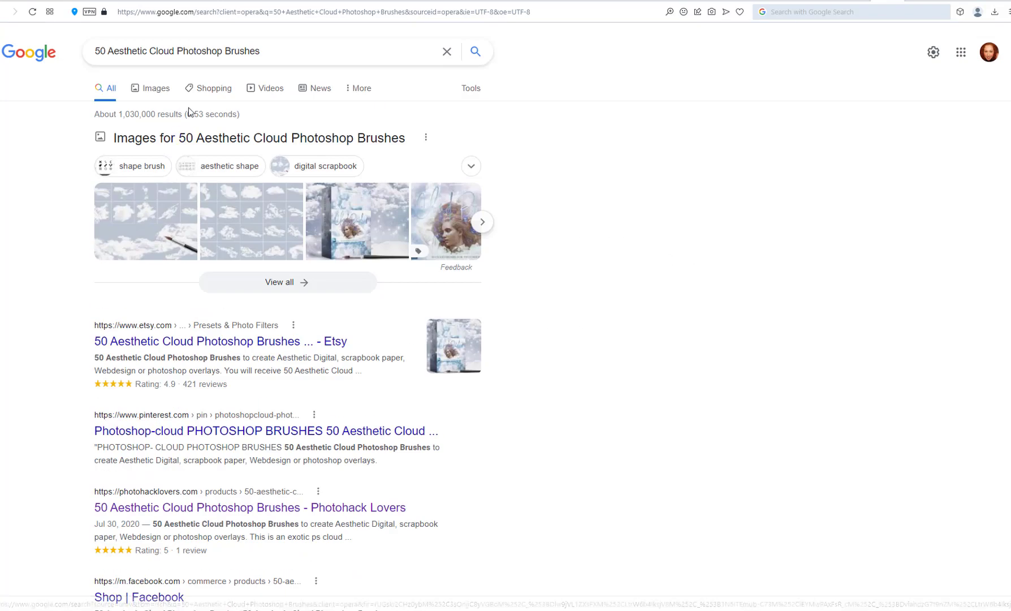
left_click(229, 90)
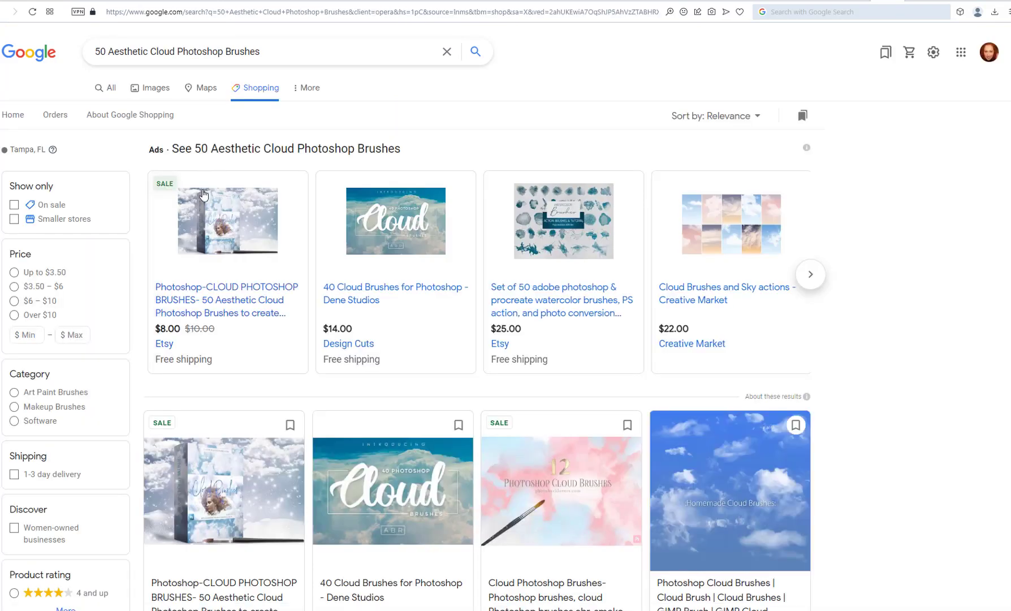
Step: Scroll through the Shopping ads and free listings for the cloud brush pack
scroll(196, 329, "down", 5)
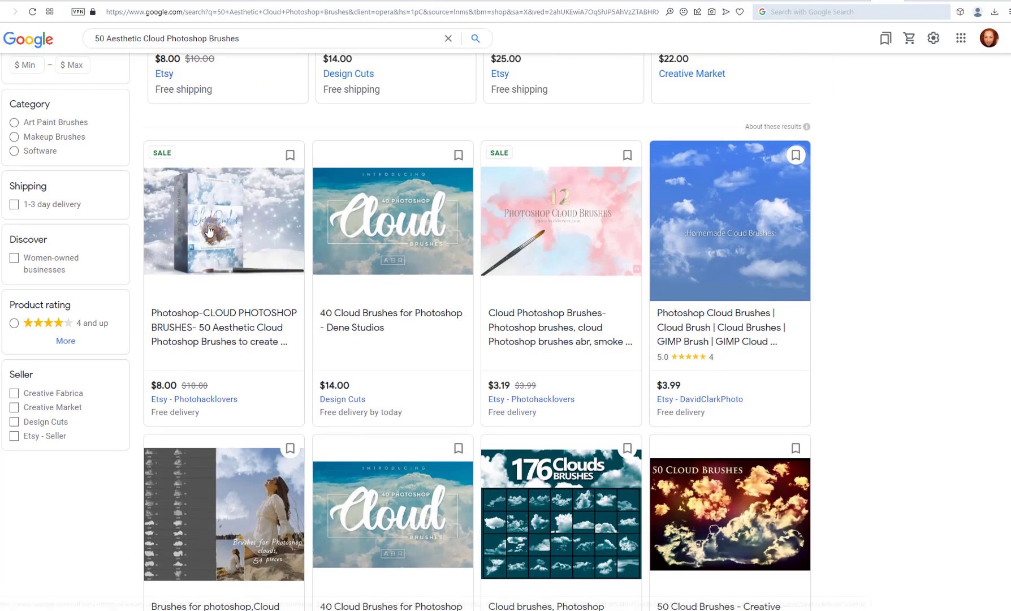
scroll(190, 278, "up", 5)
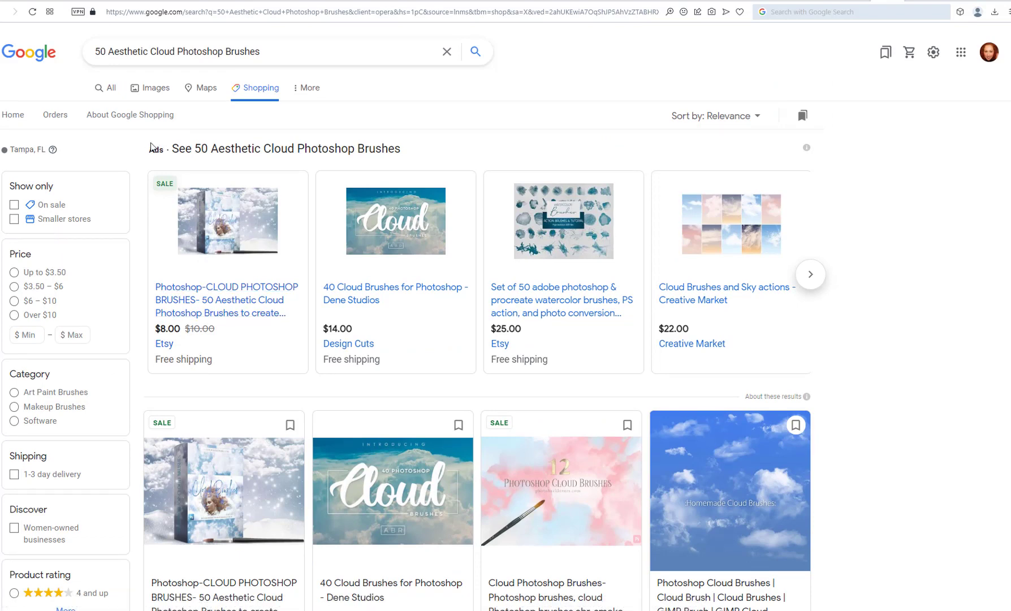
scroll(909, 289, "down", 3)
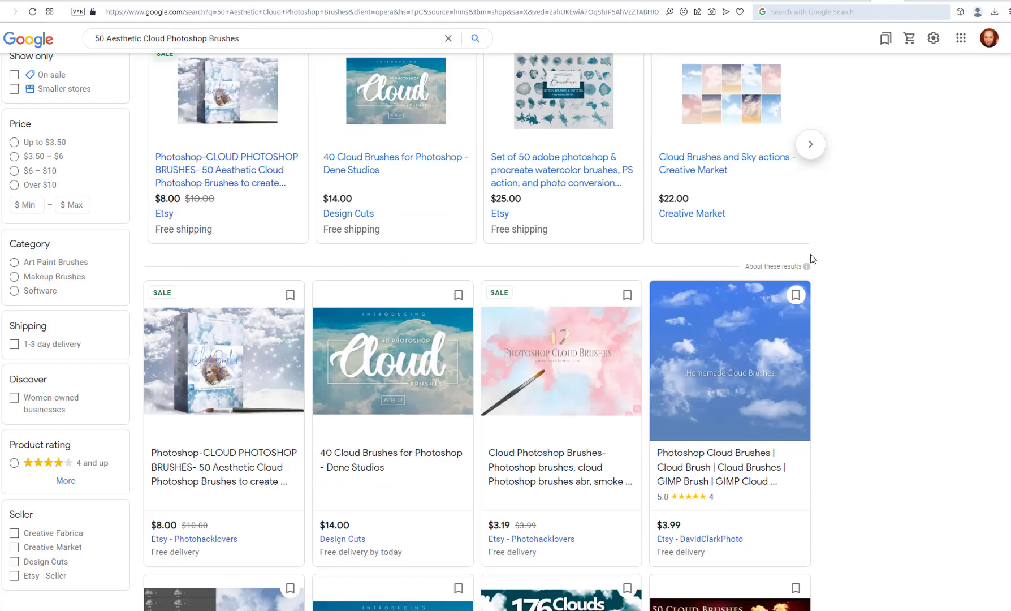
scroll(300, 233, "down", 2)
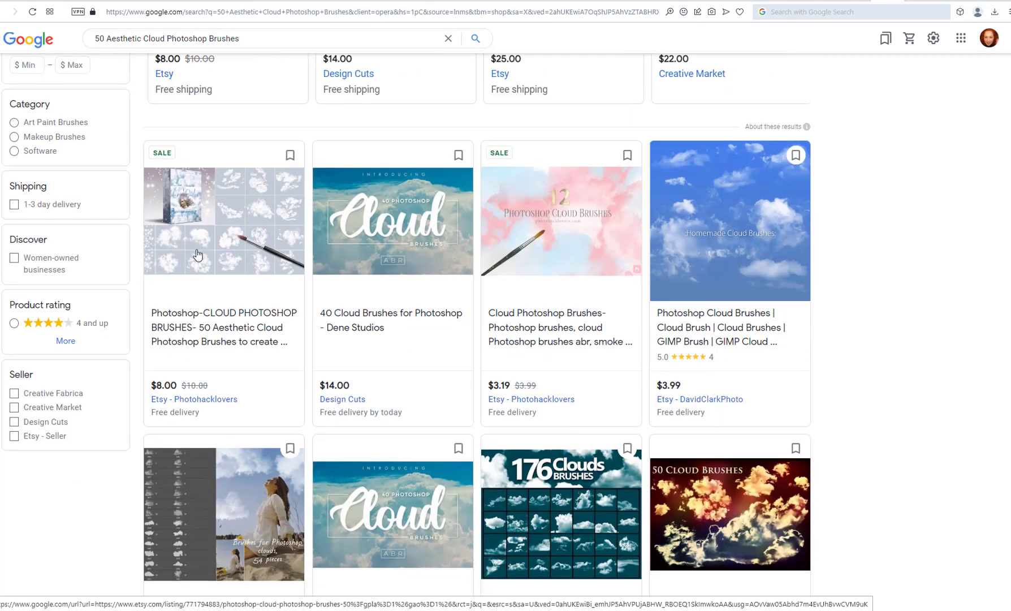
scroll(209, 236, "up", 5)
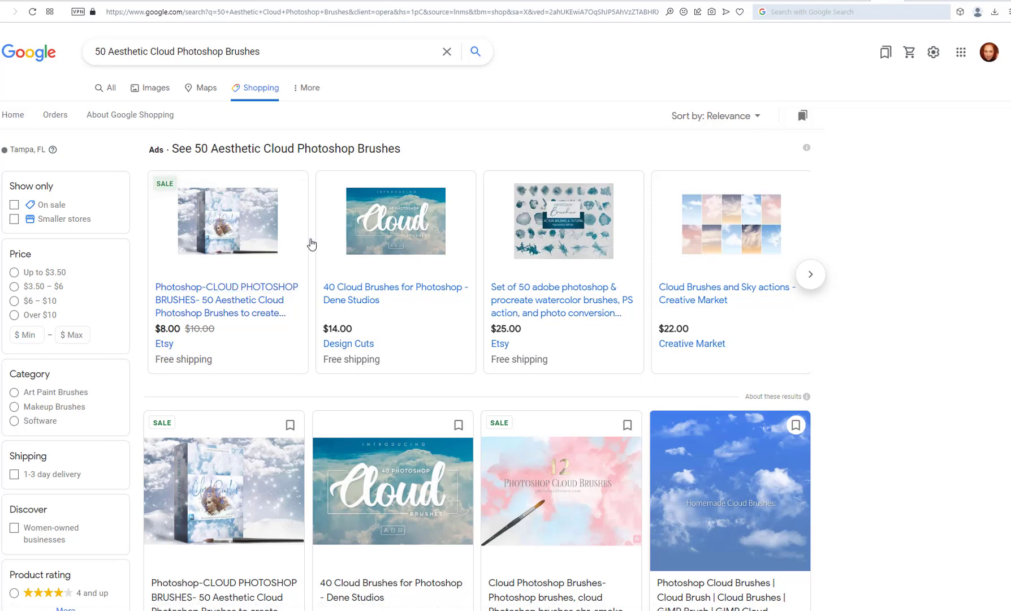
scroll(156, 245, "down", 5)
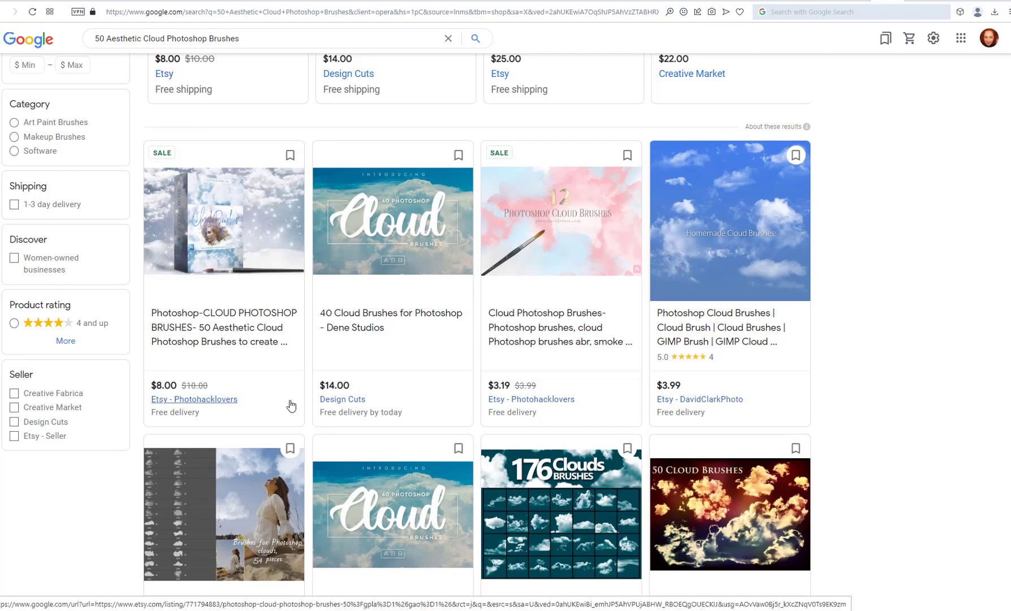
scroll(298, 396, "down", 4)
scroll(260, 180, "up", 2)
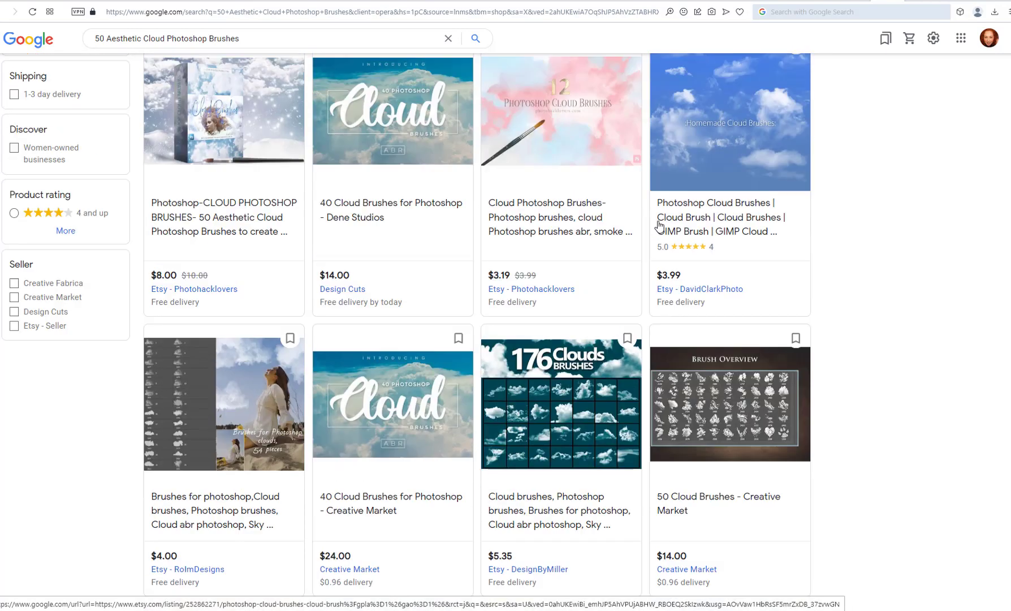
scroll(261, 180, "up", 2)
scroll(363, 231, "down", 4)
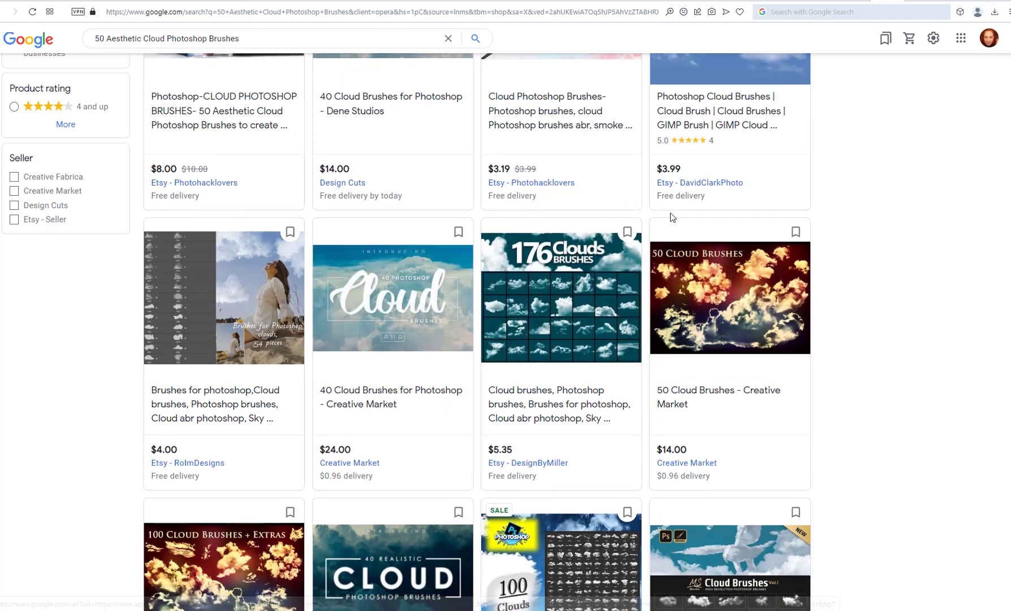
scroll(662, 217, "down", 3)
scroll(672, 218, "down", 4)
scroll(672, 220, "down", 5)
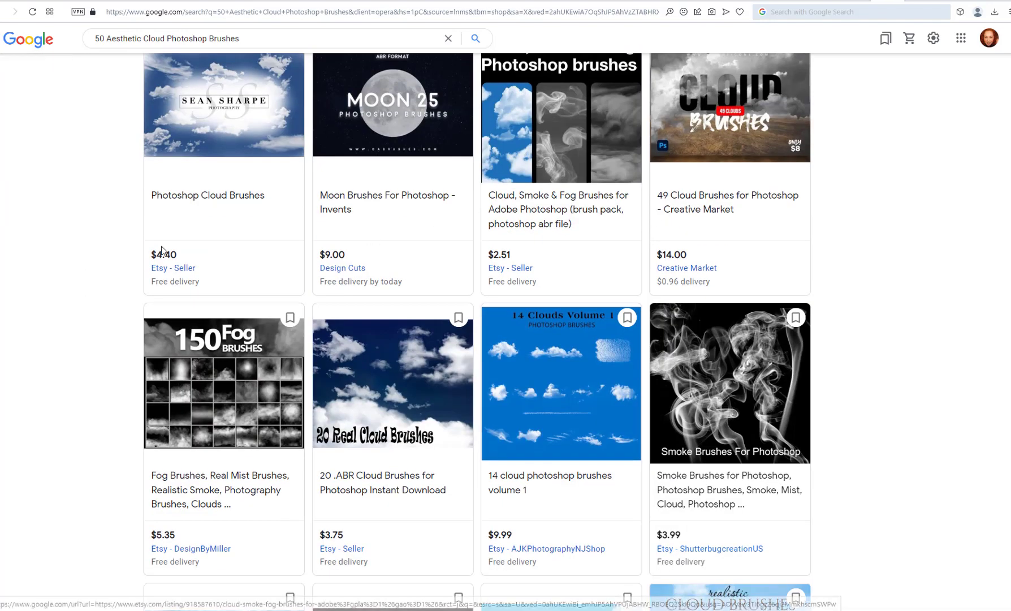
Step: Expand the details panel for Photohack Lovers' $8.00 Photoshop-CLOUD brushes listing
key("Home")
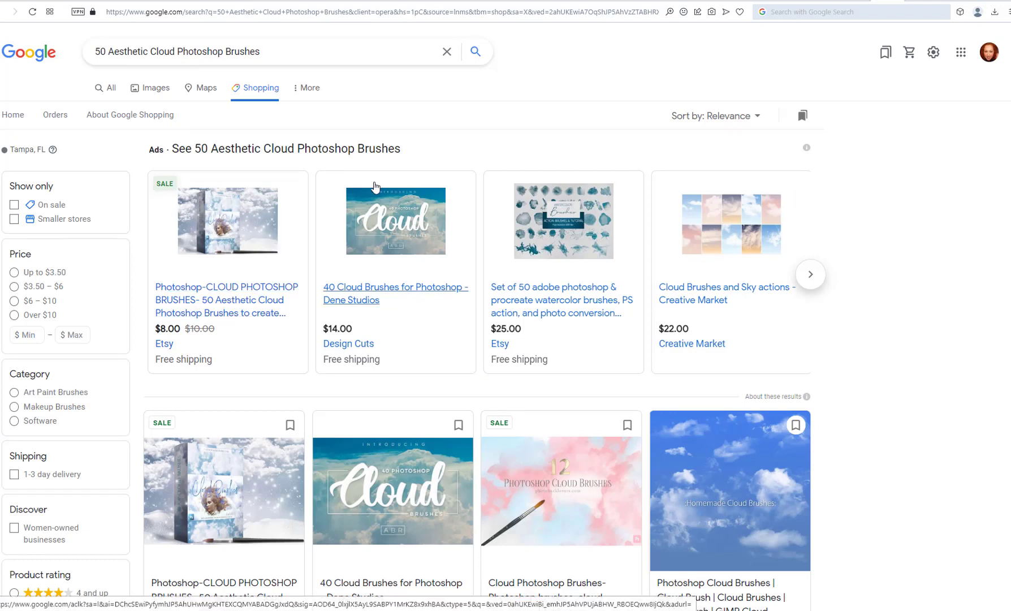
scroll(359, 190, "down", 5)
left_click(278, 236)
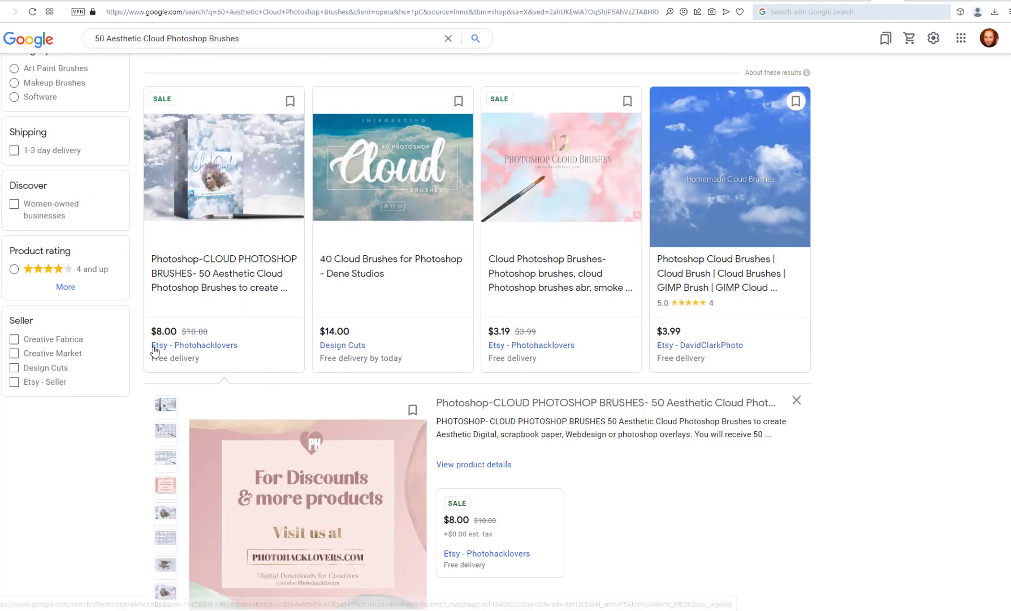
scroll(164, 346, "up", 4)
scroll(164, 346, "up", 1)
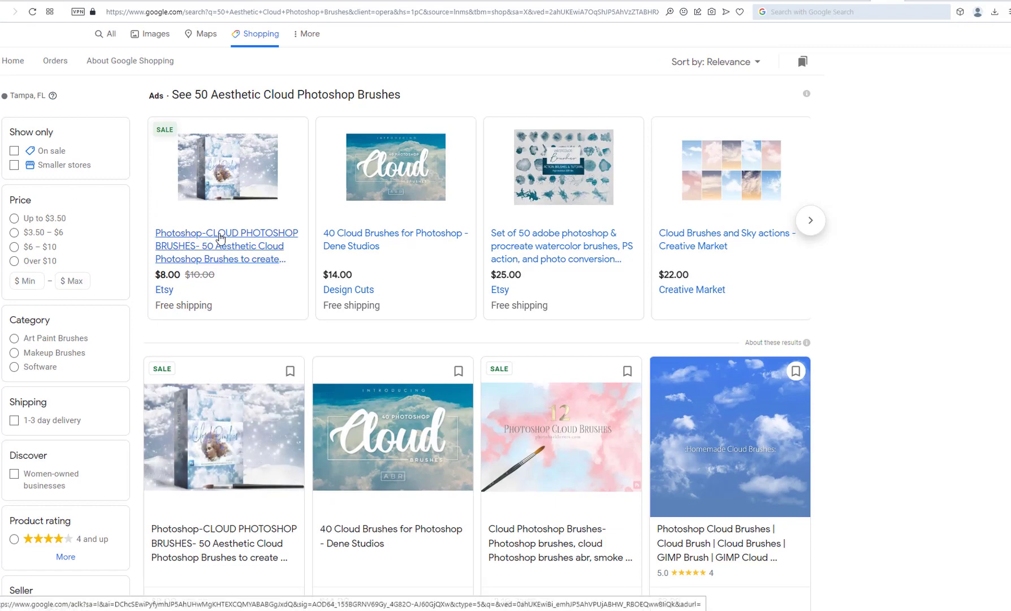
scroll(117, 265, "down", 4)
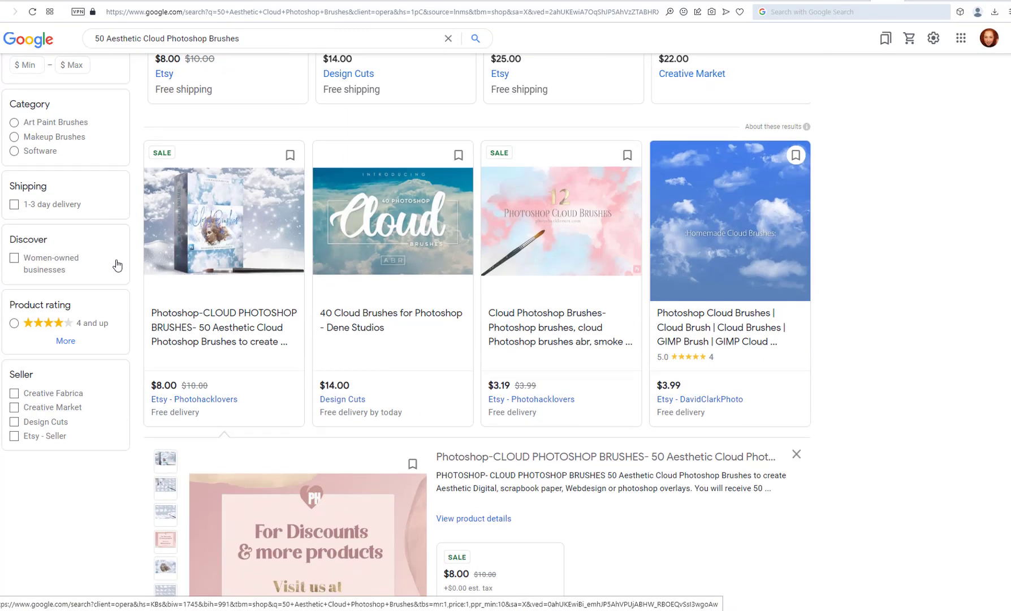
scroll(117, 264, "down", 1)
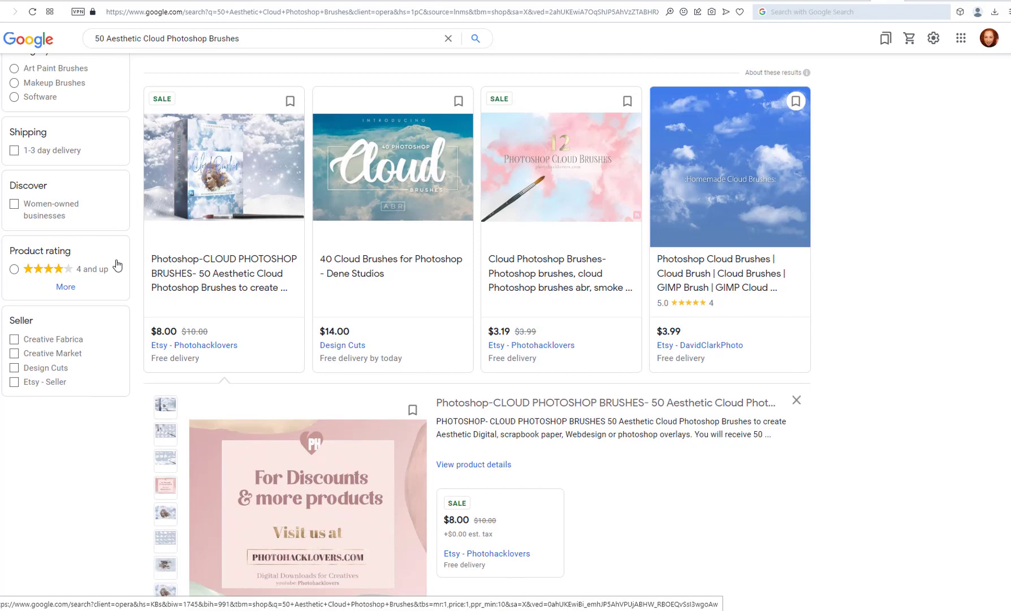
scroll(117, 264, "up", 3)
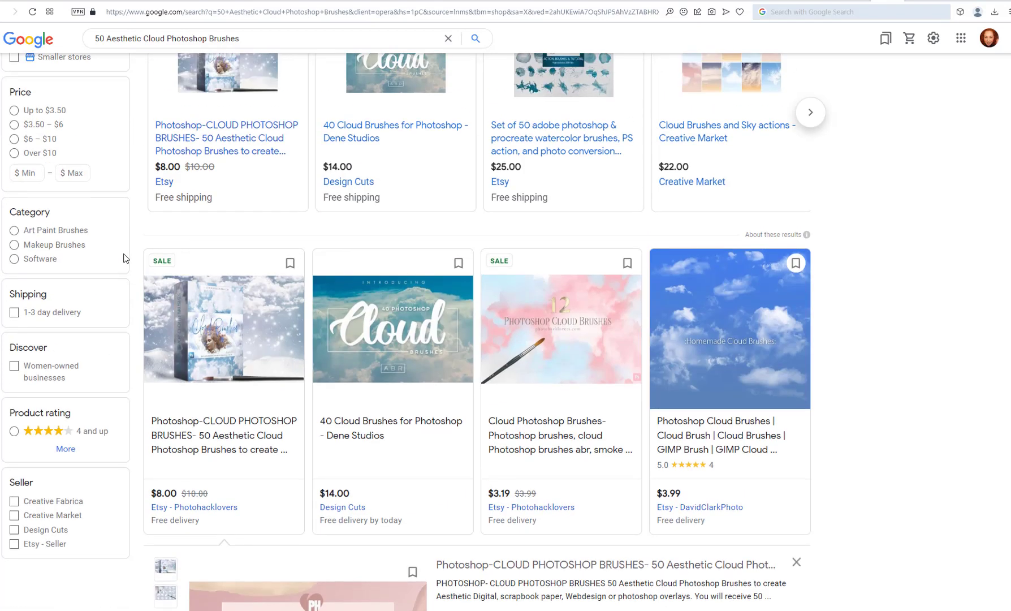
scroll(97, 115, "up", 3)
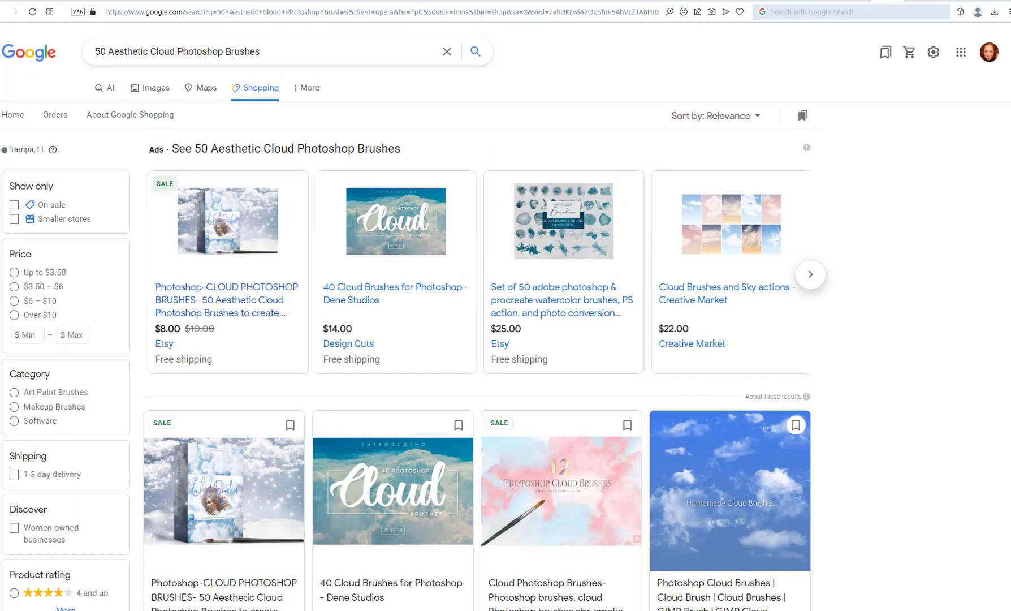
Step: Show image results for the brush query and select the query words after '50'
left_click(150, 88)
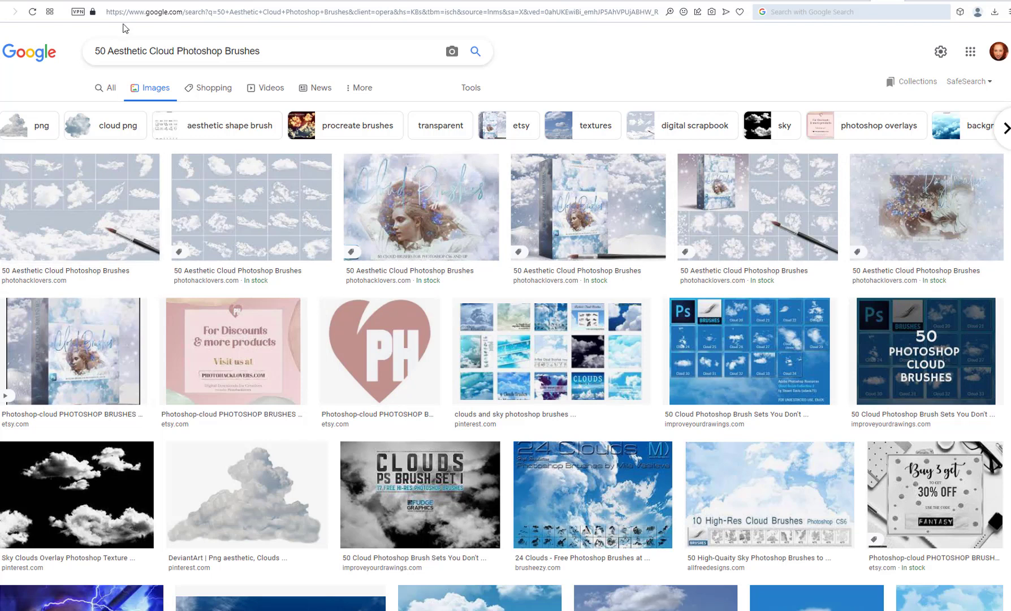
left_click_drag(107, 51, 292, 56)
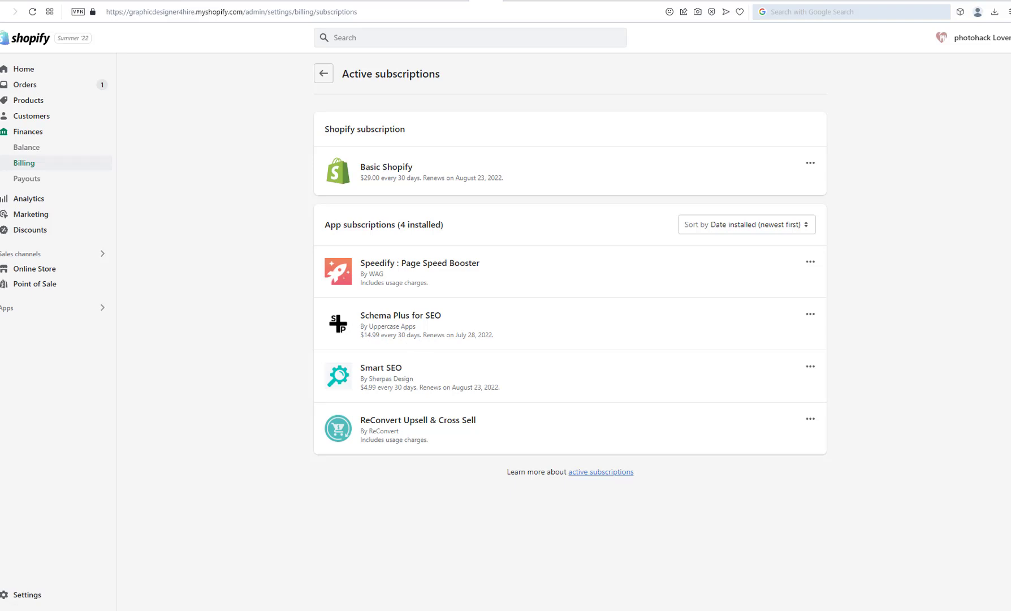
Step: Return from Shopify's Active subscriptions tab to the Google results for '50 Aesthetic Cloud Photoshop Brushes'
key("ctrl+Tab")
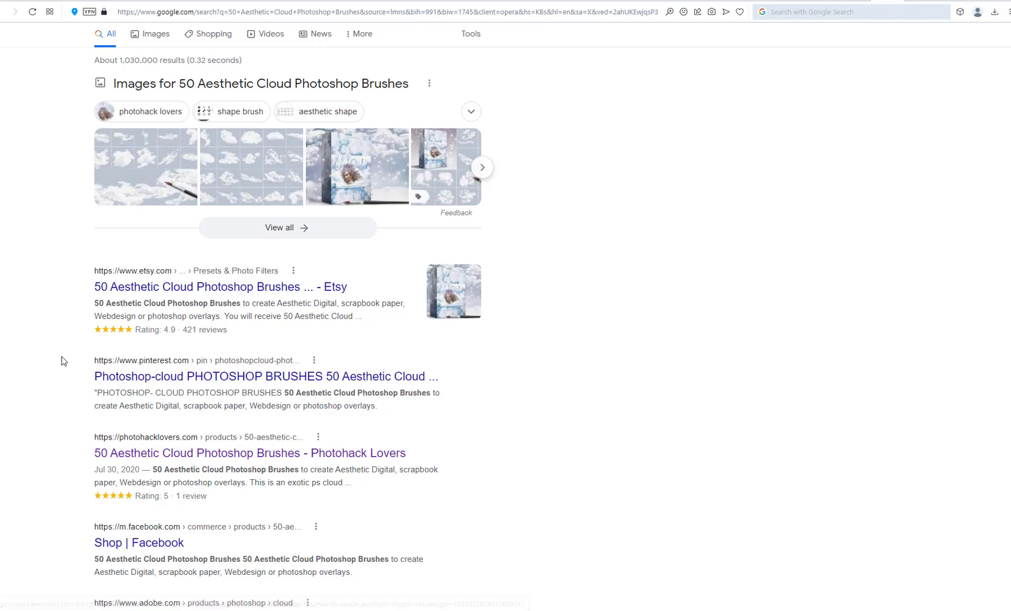
Step: Open the pinterest.com result 'Photoshop-cloud PHOTOSHOP BRUSHES 50 Aesthetic Cloud' from the results
left_click(220, 379)
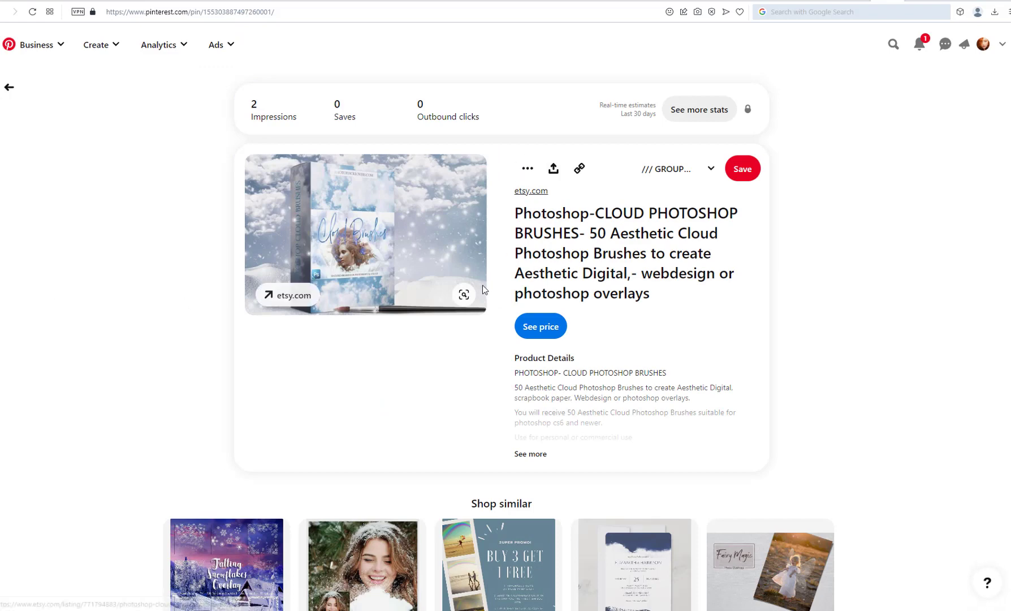
Step: Leave the cloud brushes pin and get to the Photohacklovers Creative Market shop
left_click(9, 88)
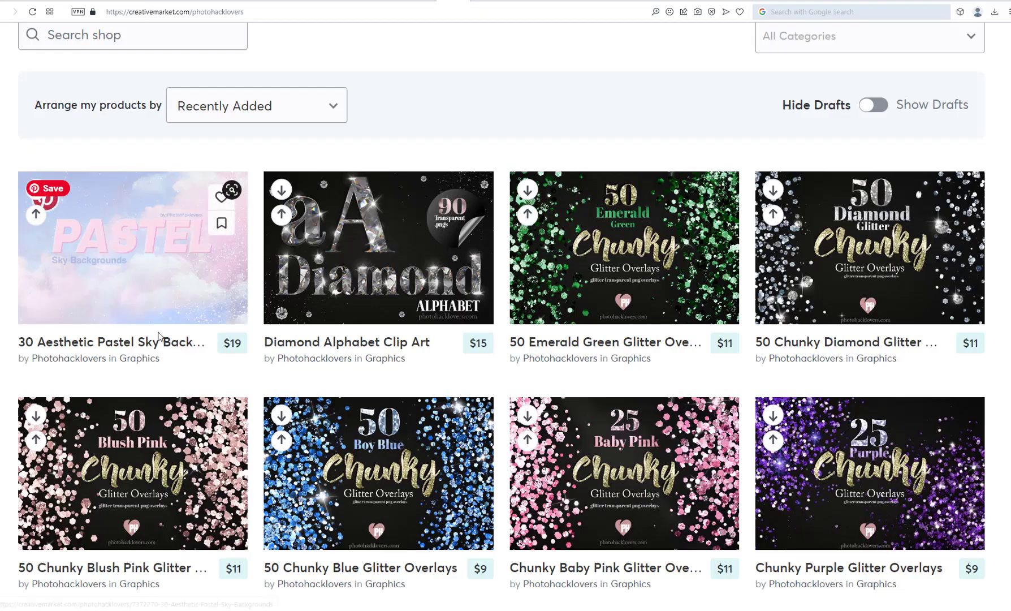
Step: Open the 30 Aesthetic Pastel Sky Backgrounds page, view its phone-cover preview, and highlight the Jul 07, 2022 date
left_click(137, 345)
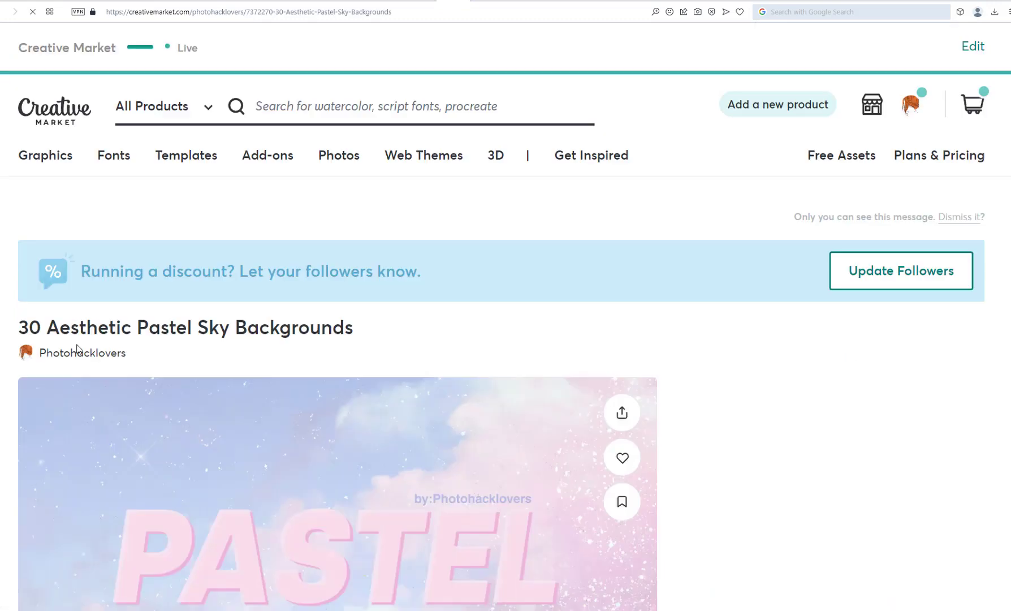
scroll(161, 327, "down", 5)
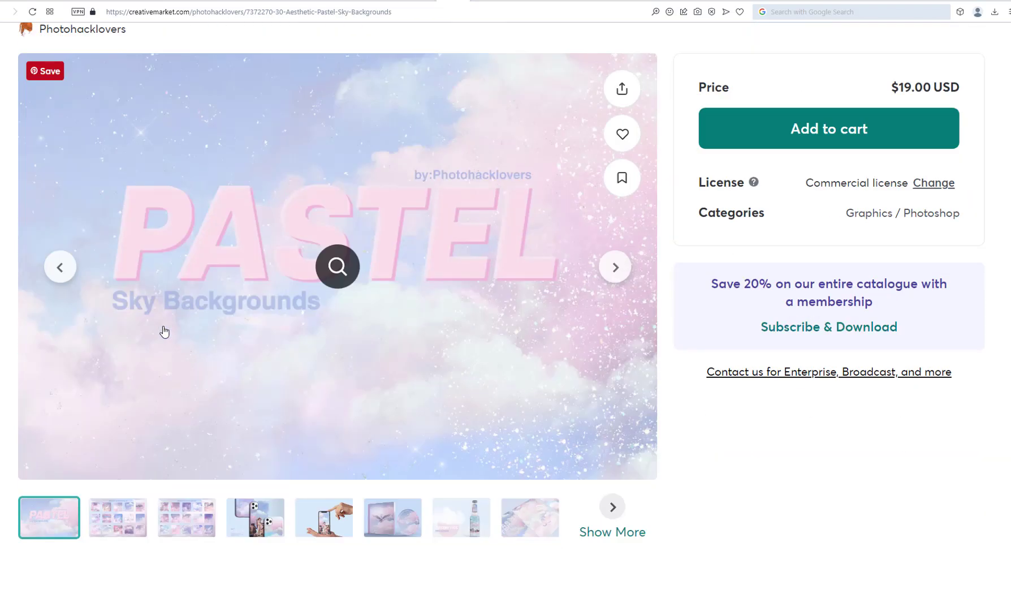
scroll(706, 294, "up", 3)
scroll(701, 293, "down", 9)
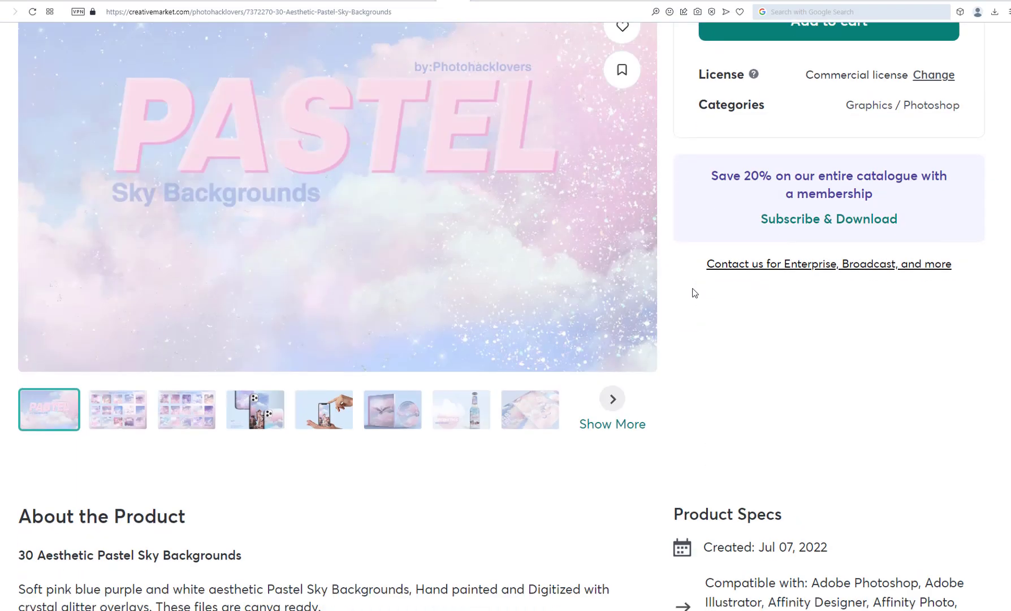
left_click(187, 129)
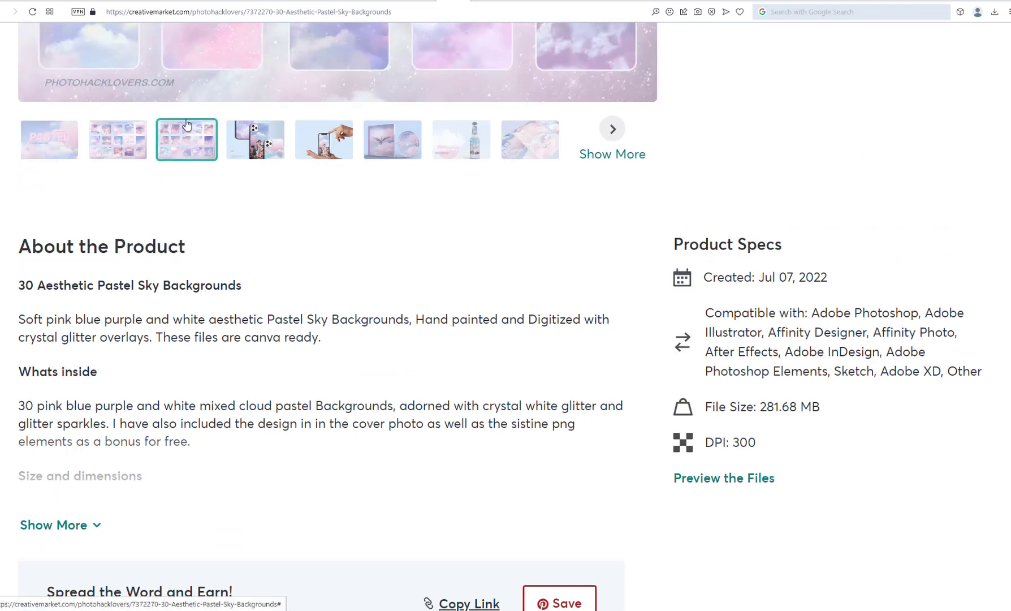
left_click(255, 141)
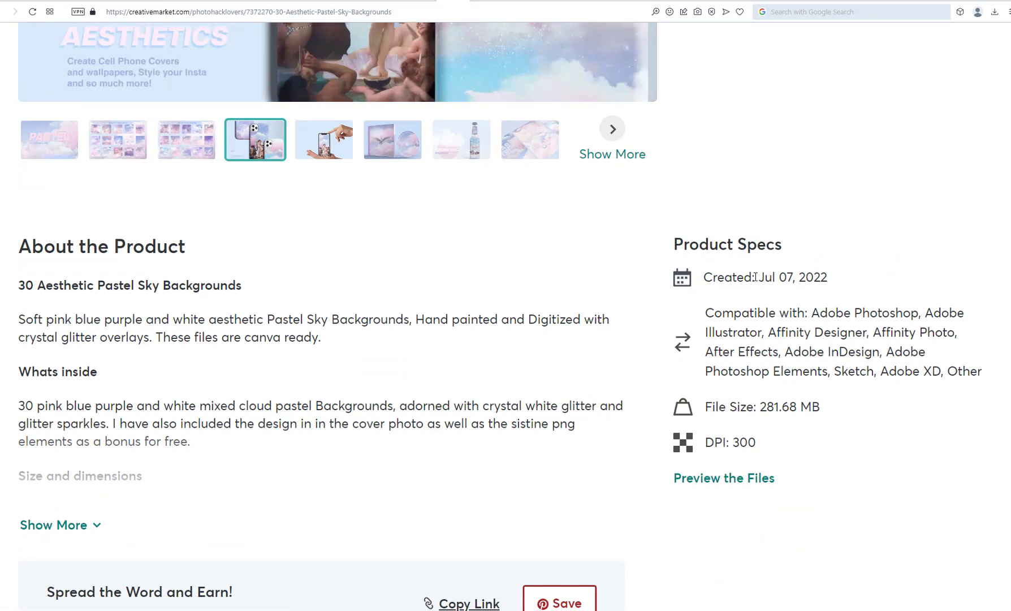
left_click_drag(755, 276, 863, 287)
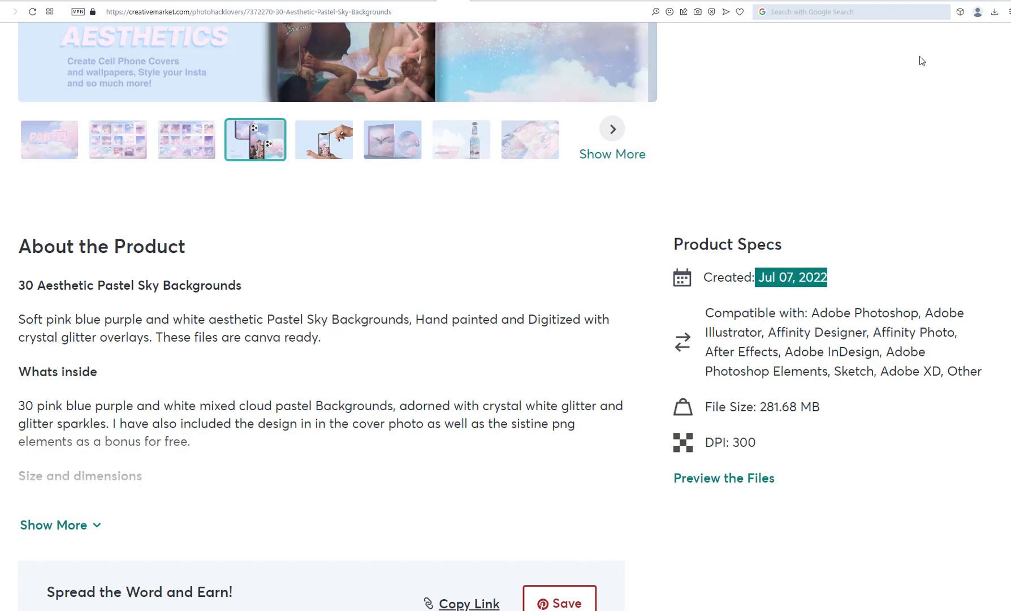
Step: Search Google for the pasted title 'Aesthetic Pastel Sky Backgrounds'
key("ctrl+Tab")
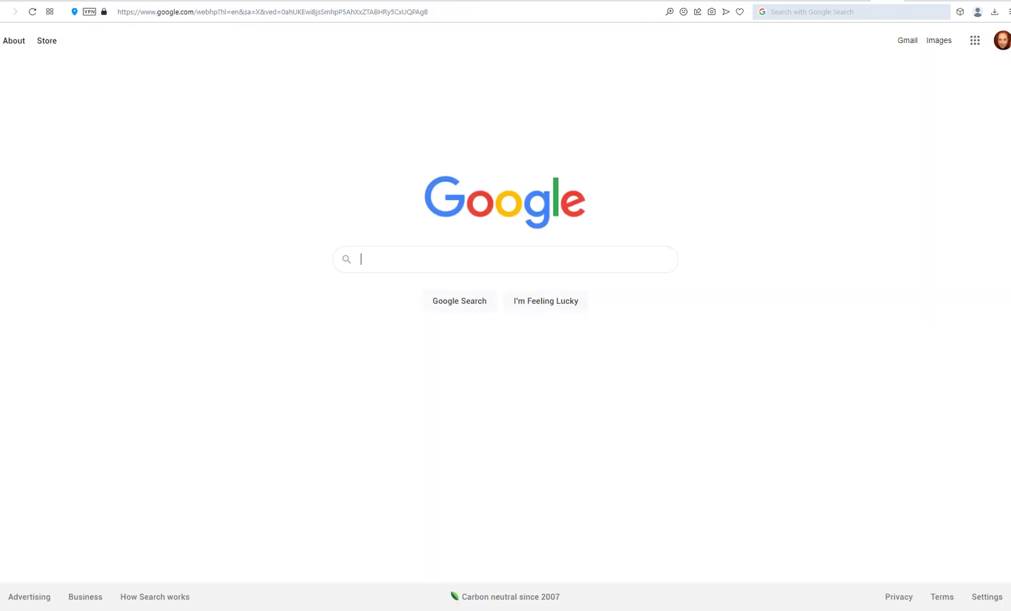
right_click(368, 262)
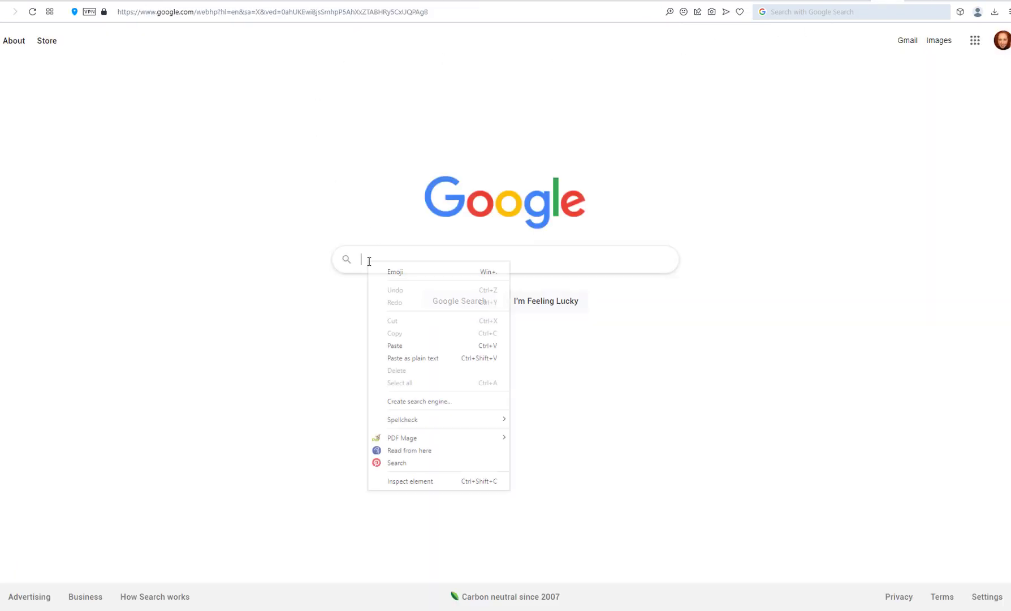
left_click(394, 345)
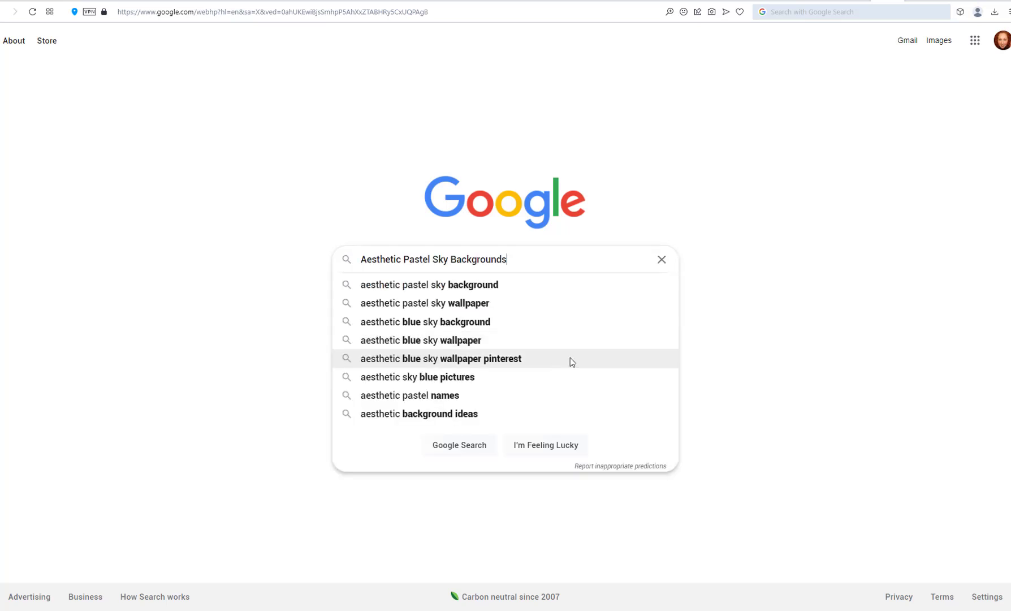
left_click(792, 272)
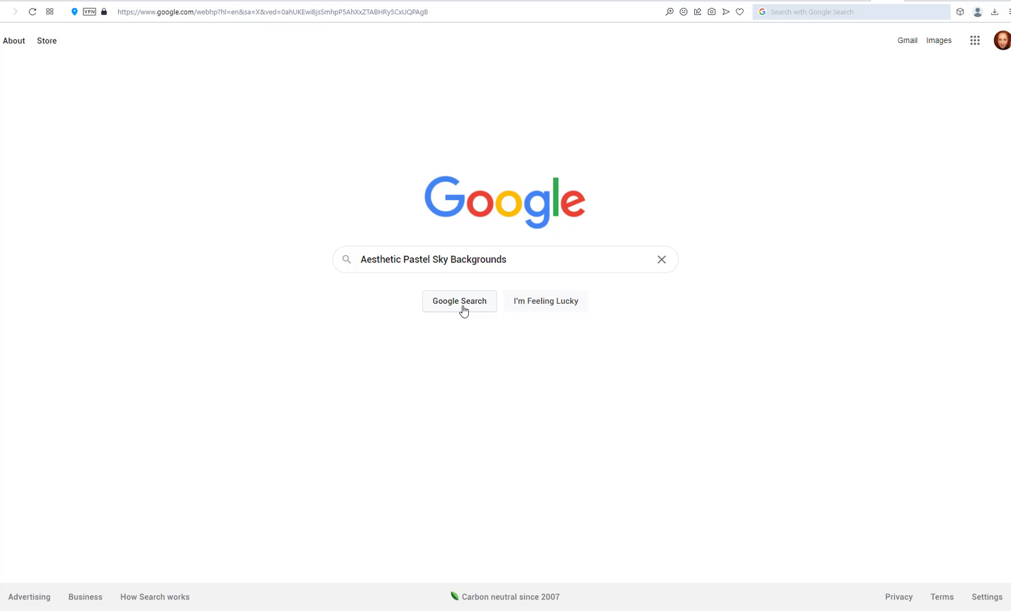
left_click(463, 307)
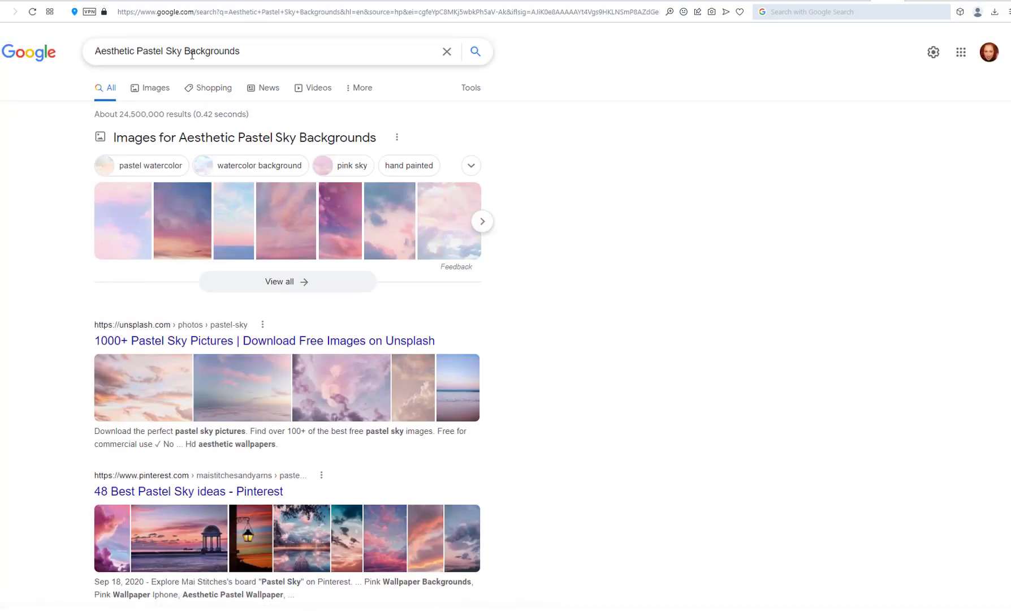
Step: Show Shopping results for 'Aesthetic Pastel Sky Backgrounds' and browse the product cards
left_click(207, 89)
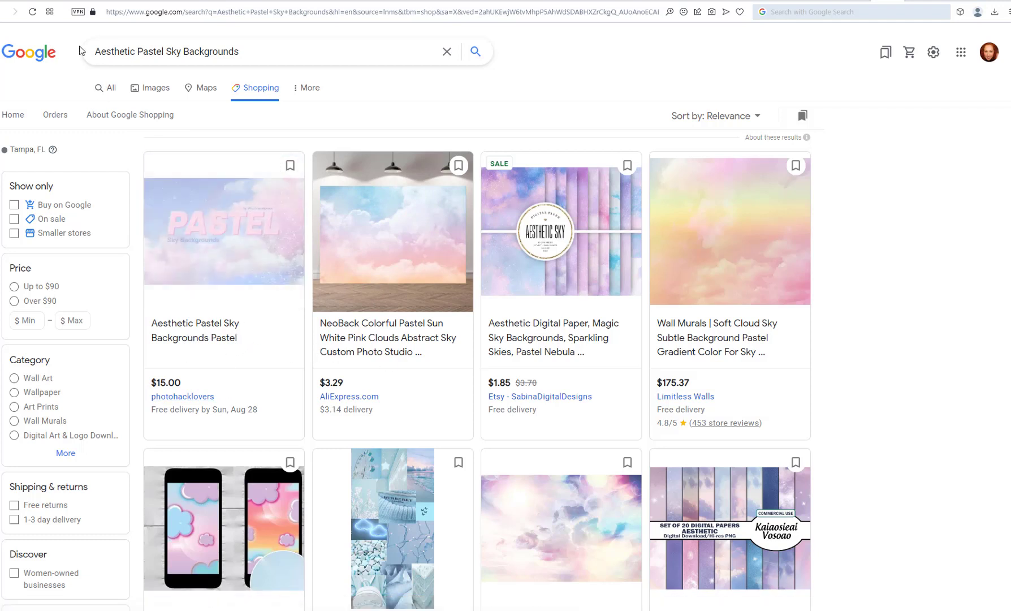
scroll(260, 237, "down", 2)
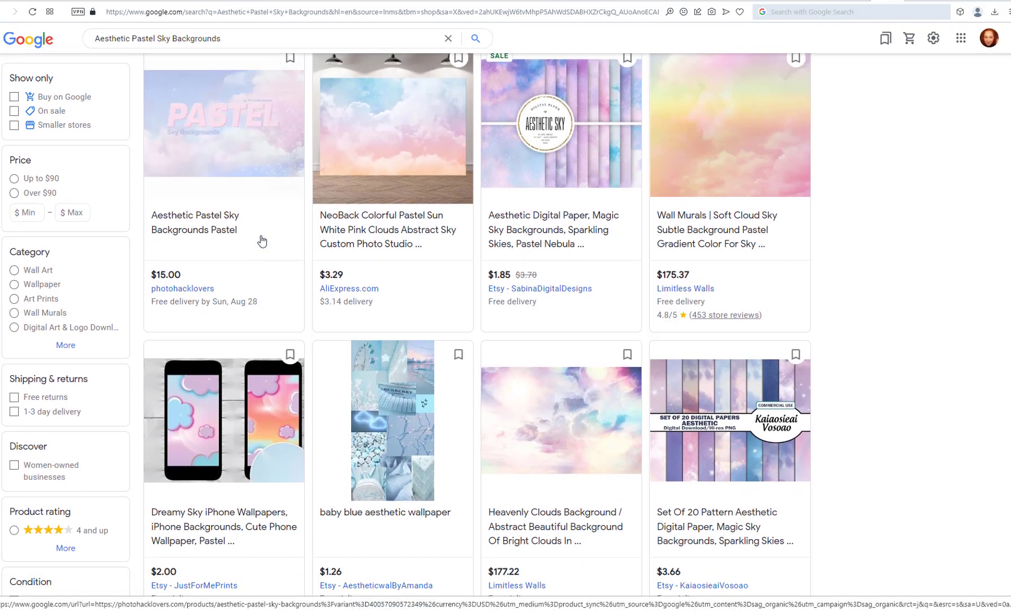
scroll(300, 339, "down", 5)
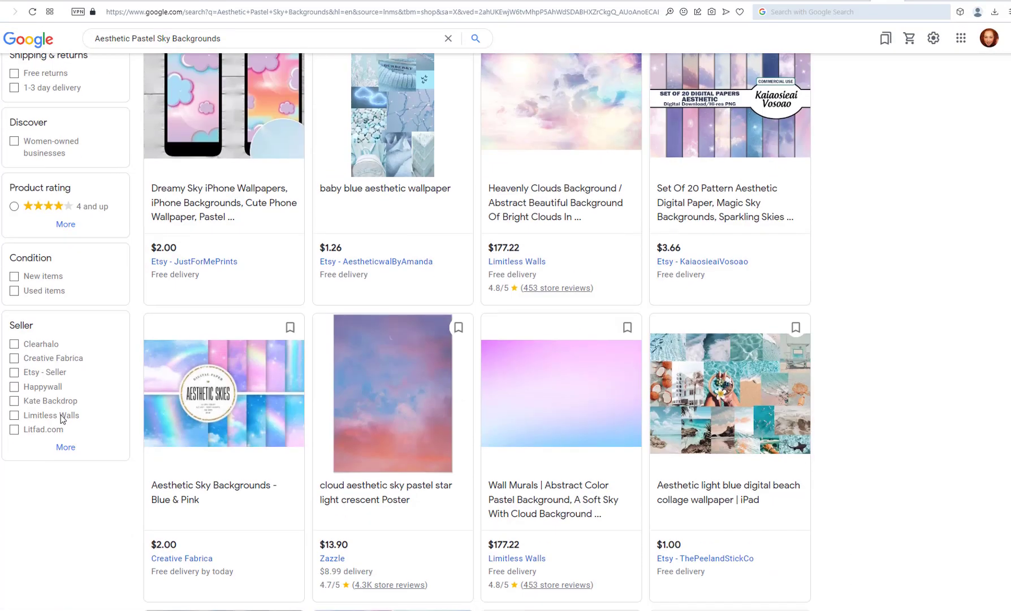
Step: Expand the full Seller filter list, then browse back up to the $15.00 pastel sky pack
left_click(65, 447)
scroll(103, 442, "down", 3)
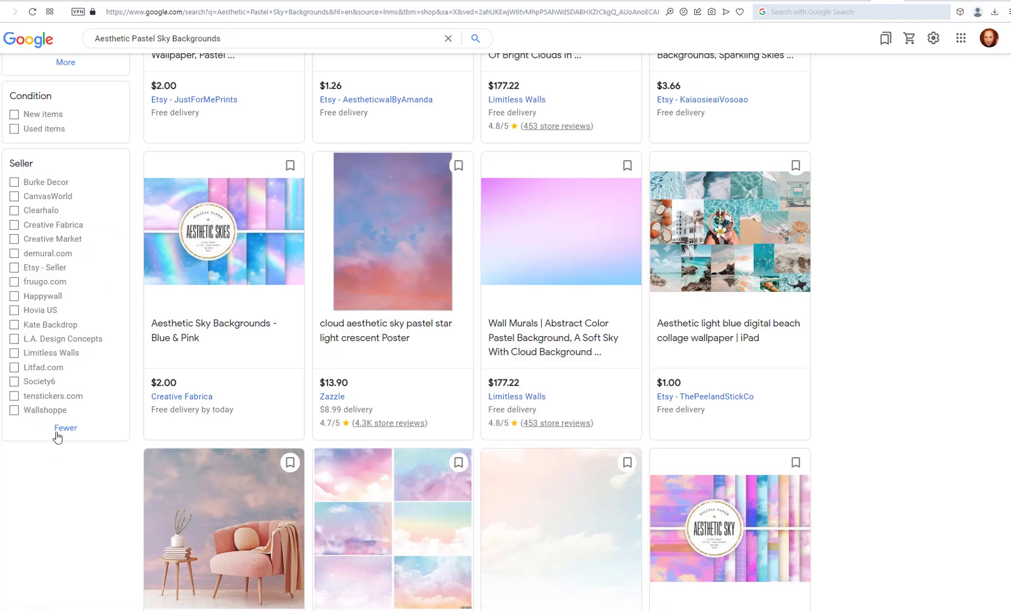
scroll(117, 404, "up", 5)
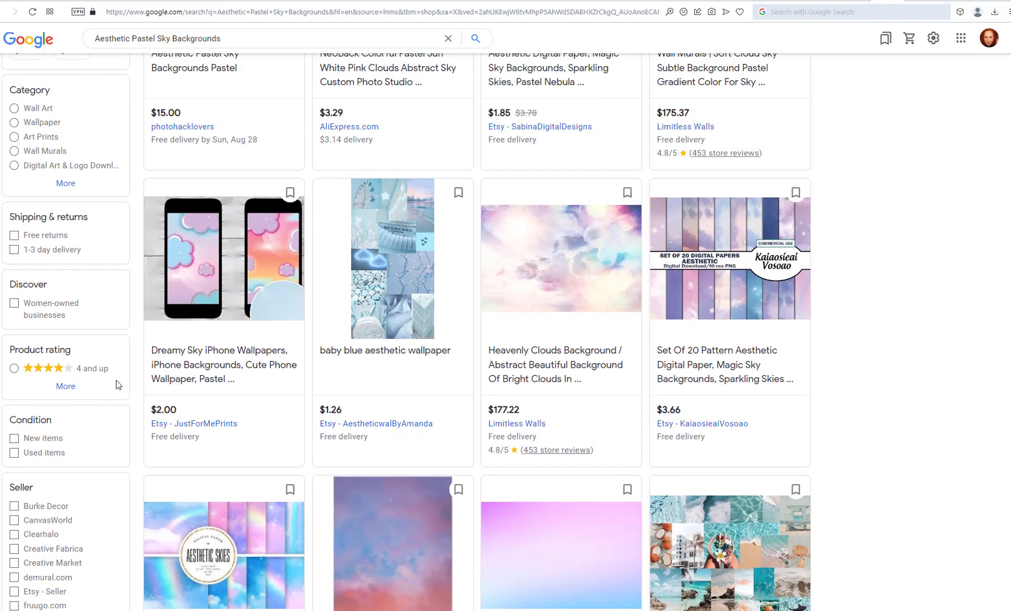
scroll(118, 385, "down", 4)
scroll(43, 285, "up", 2)
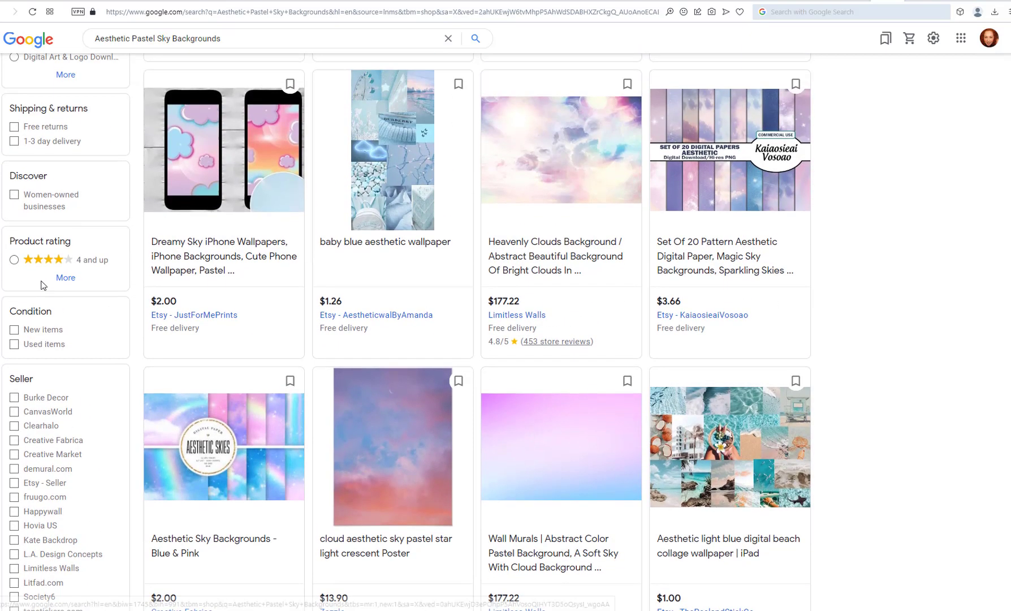
scroll(44, 285, "down", 3)
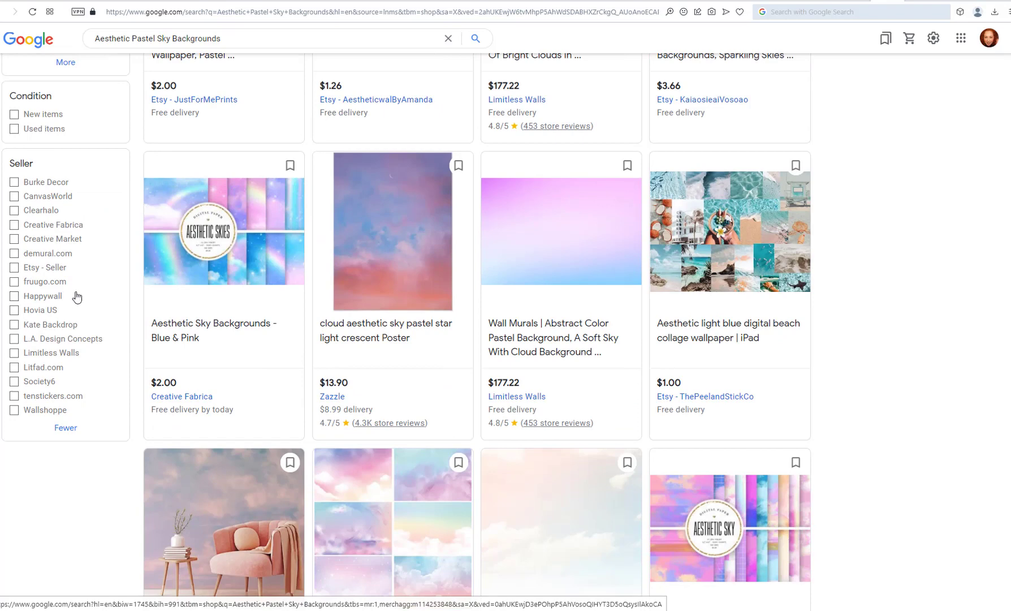
scroll(77, 296, "down", 3)
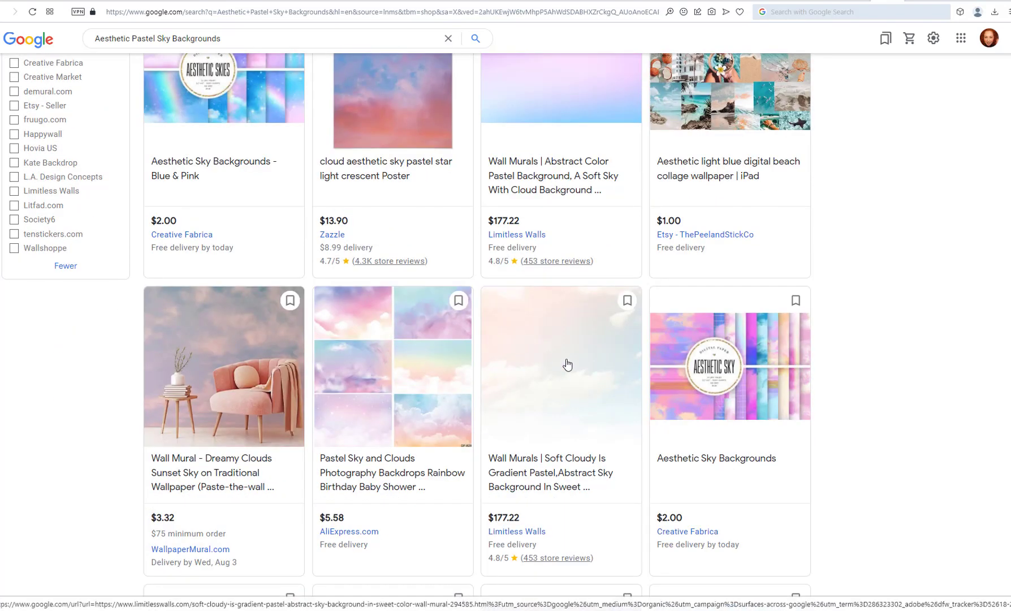
scroll(566, 365, "up", 8)
scroll(401, 311, "up", 4)
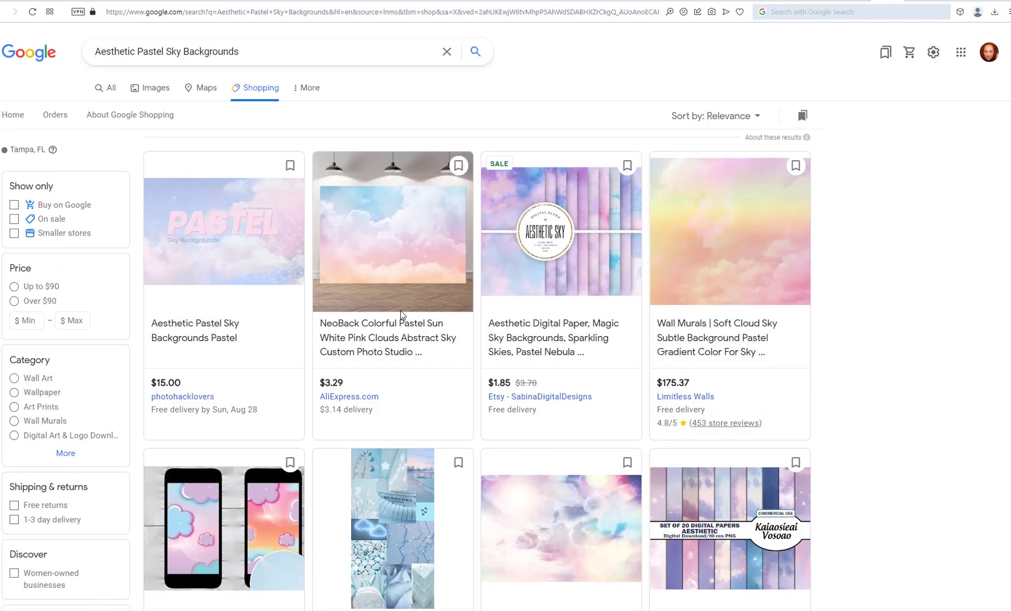